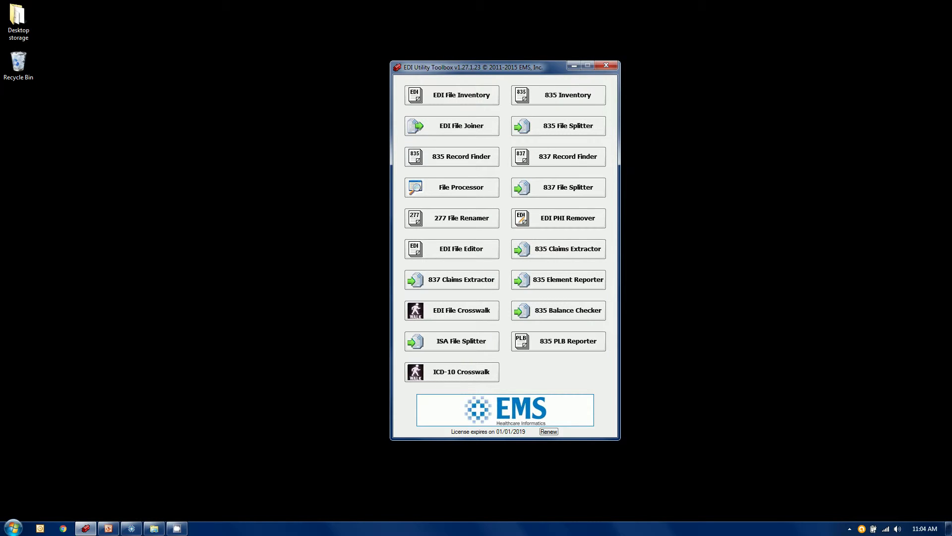
Step: Load C:\_Extractor\5010_Sample_835_Single.835 into the 835 Claims Extractor, then minimize the toolbox
{"action": "left_click", "coordinate": [563, 251]}
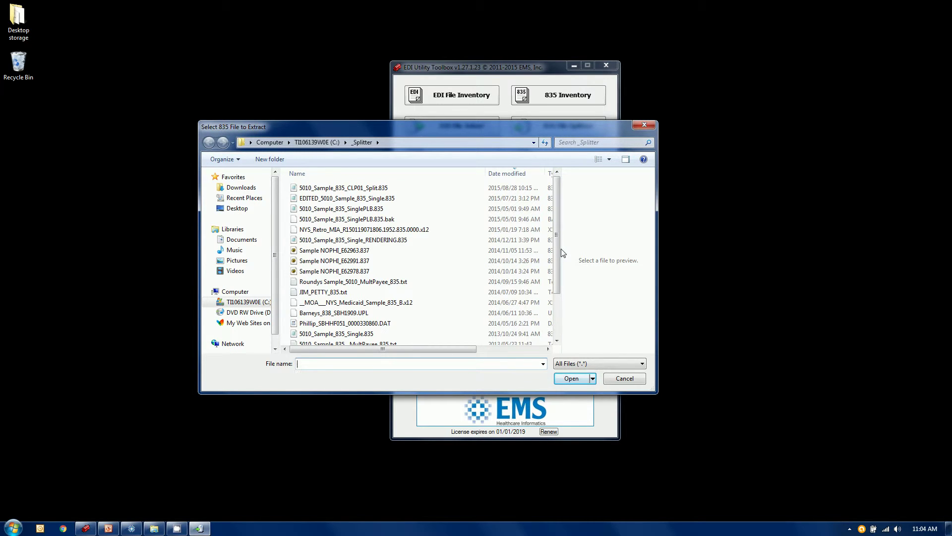
{"action": "left_click", "coordinate": [318, 142]}
{"action": "double_click", "coordinate": [325, 240]}
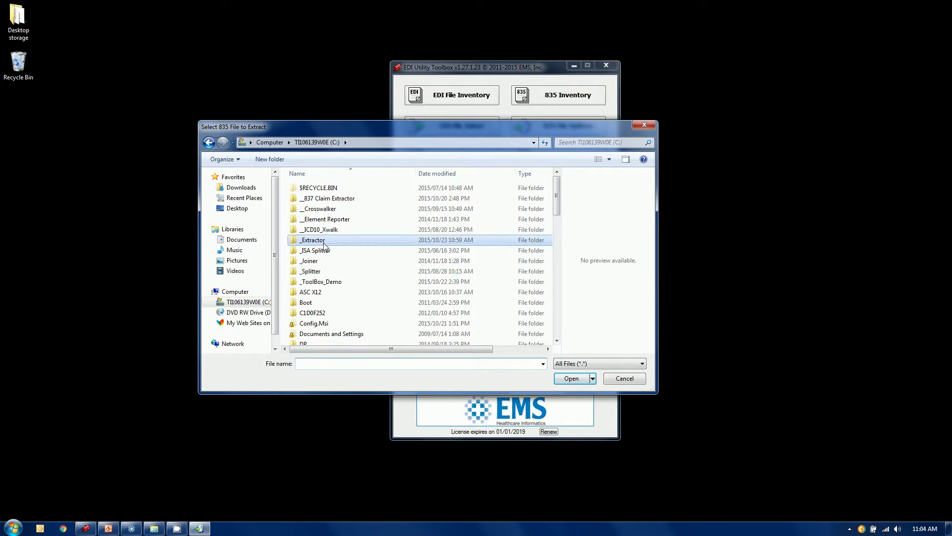
{"action": "left_click", "coordinate": [329, 200]}
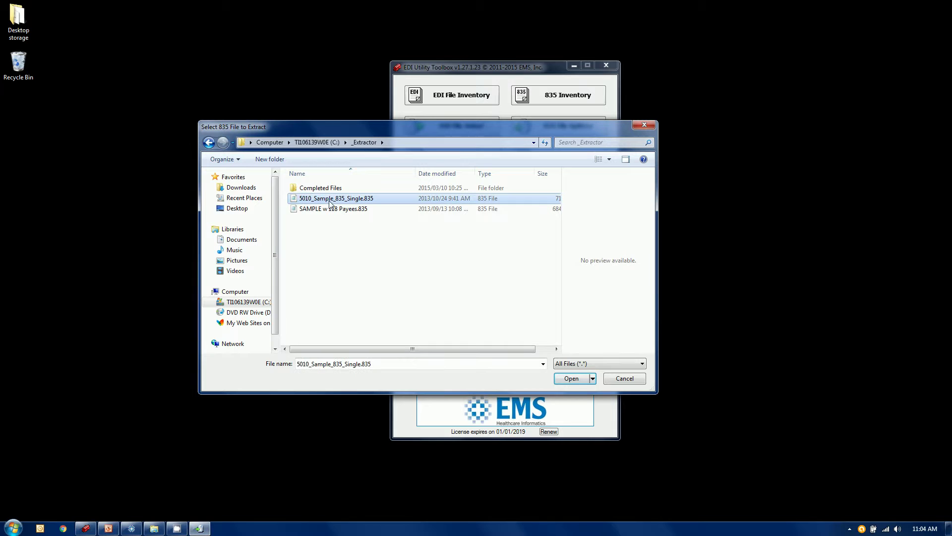
{"action": "left_click", "coordinate": [567, 381]}
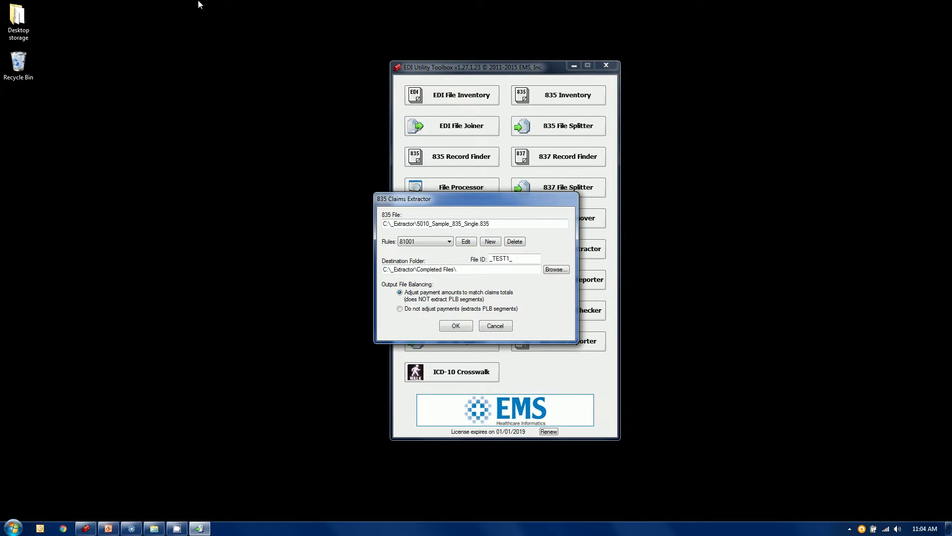
{"action": "left_click", "coordinate": [574, 66]}
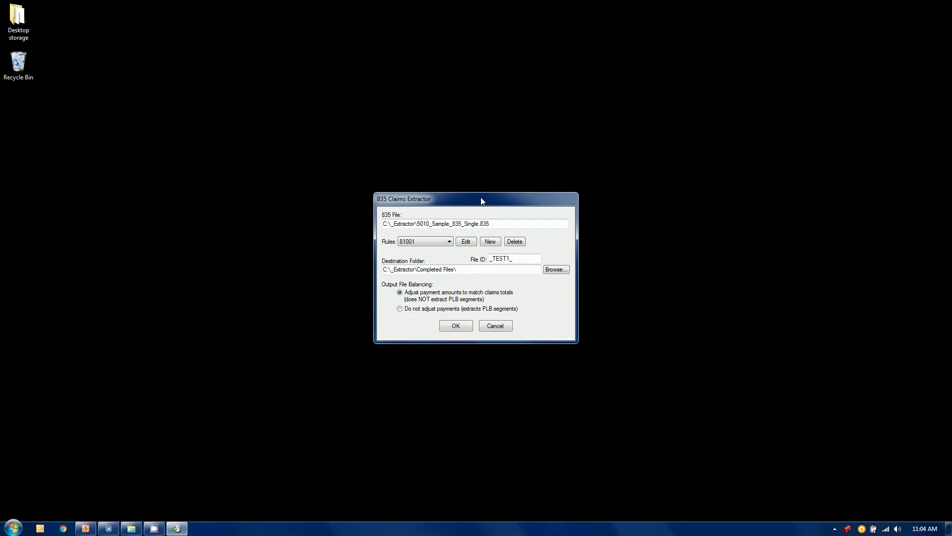
{"action": "left_click_drag", "start_coordinate": [480, 198], "coordinate": [635, 193]}
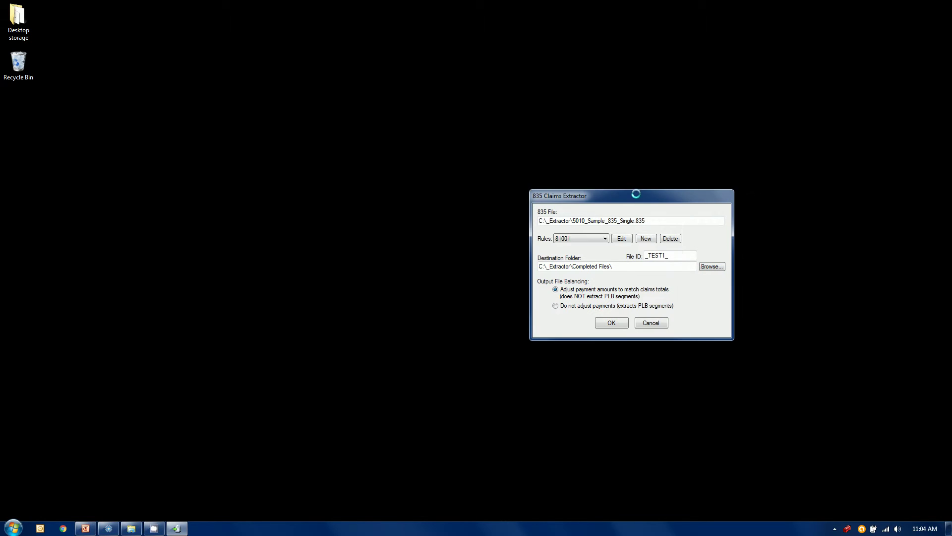
Step: Place the Response File Reader beside the extractor settings
{"action": "mouse_move", "coordinate": [109, 533]}
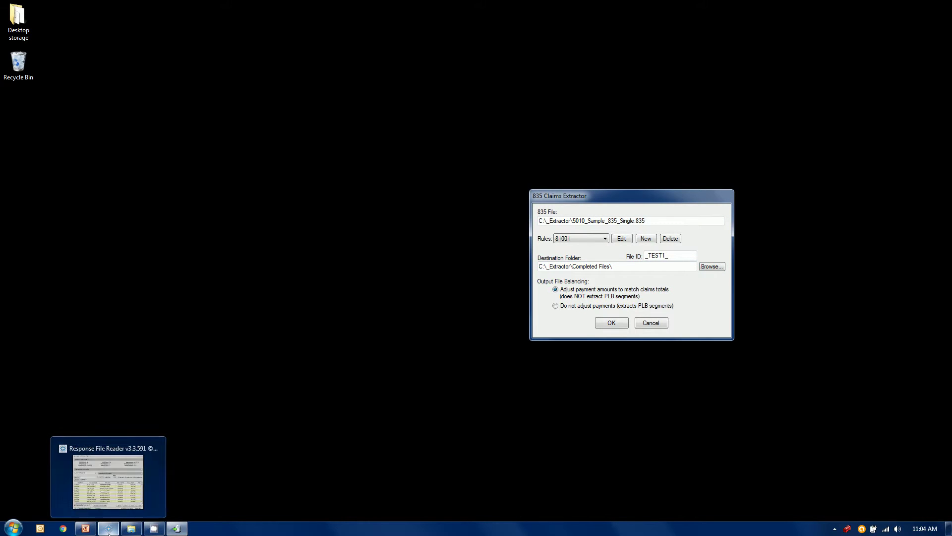
{"action": "left_click", "coordinate": [118, 498]}
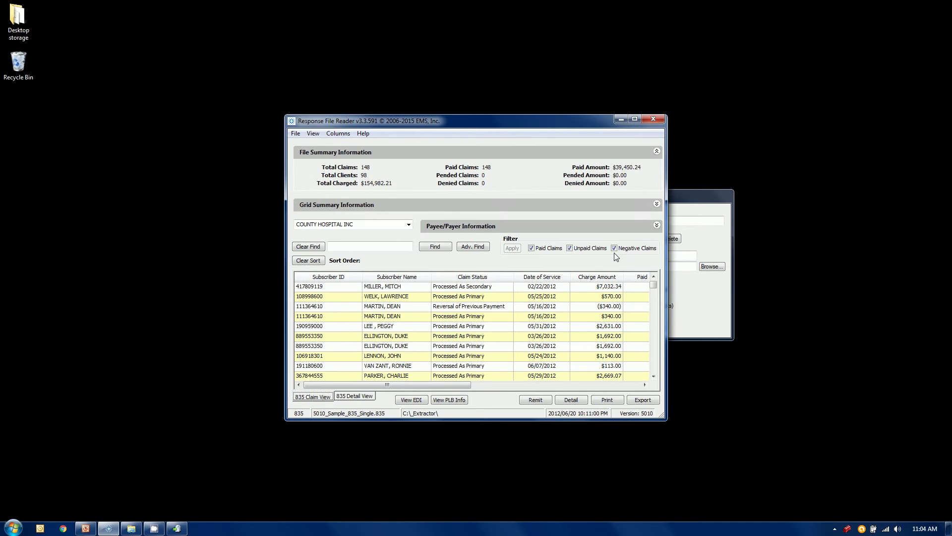
{"action": "left_click", "coordinate": [690, 201]}
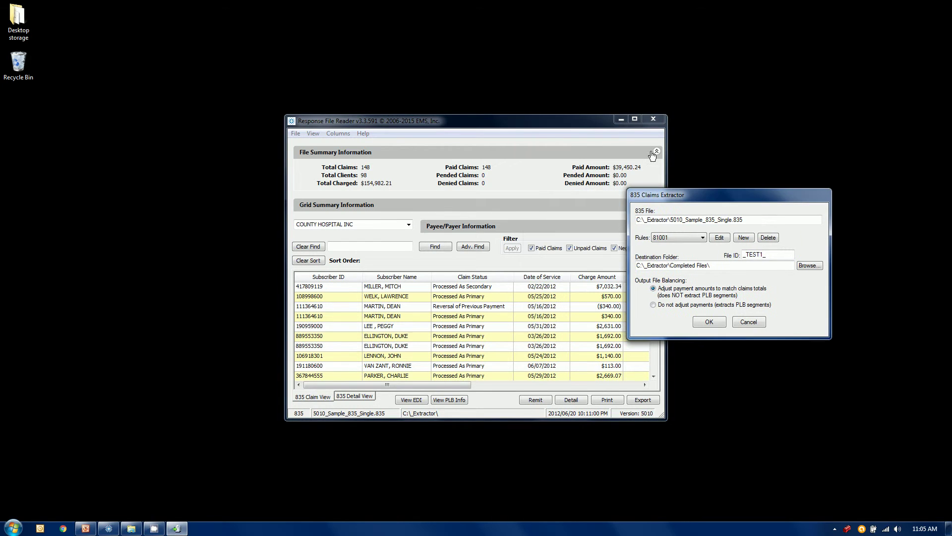
{"action": "left_click_drag", "start_coordinate": [577, 127], "coordinate": [486, 130]}
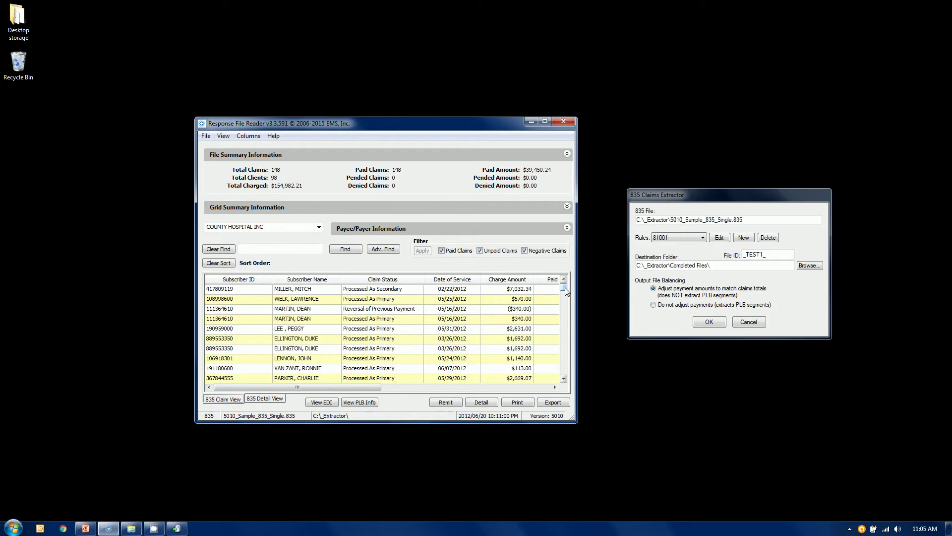
Step: Scroll the 148-claim grid, select a couple of claim rows, then minimize the reader
{"action": "mouse_move", "coordinate": [566, 288]}
{"action": "left_mouse_down"}
{"action": "mouse_move", "coordinate": [564, 377]}
{"action": "mouse_move", "coordinate": [564, 286]}
{"action": "left_mouse_up"}
{"action": "left_click_drag", "start_coordinate": [564, 290], "coordinate": [566, 359]}
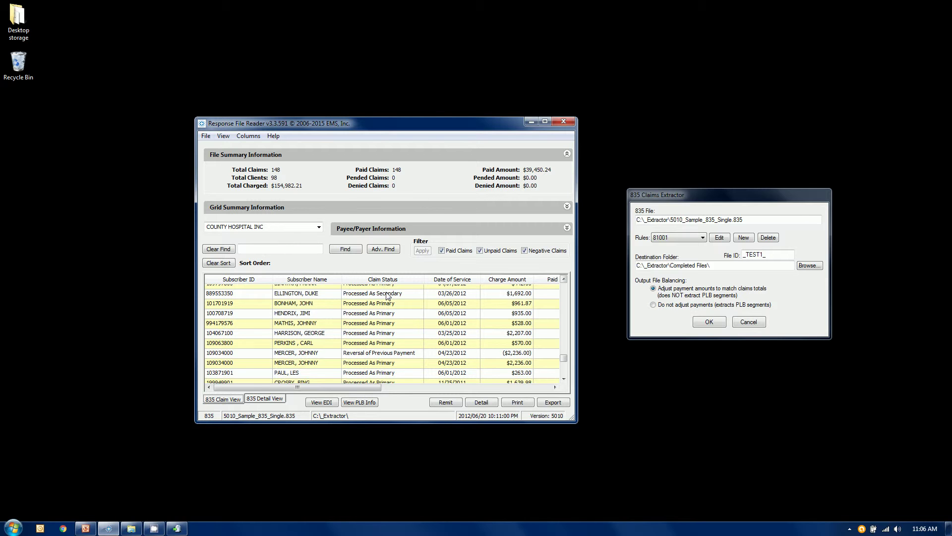
{"action": "left_click", "coordinate": [262, 323]}
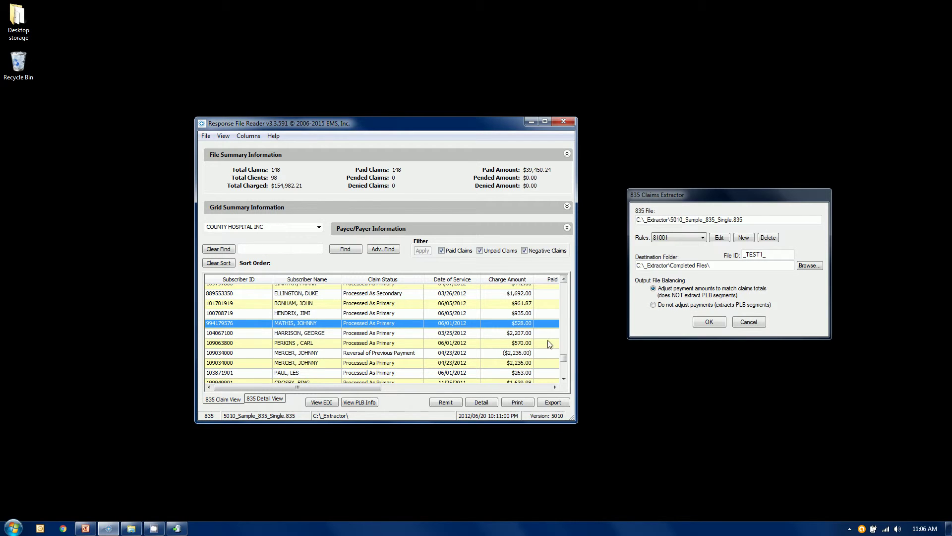
{"action": "left_click_drag", "start_coordinate": [565, 359], "coordinate": [564, 310]}
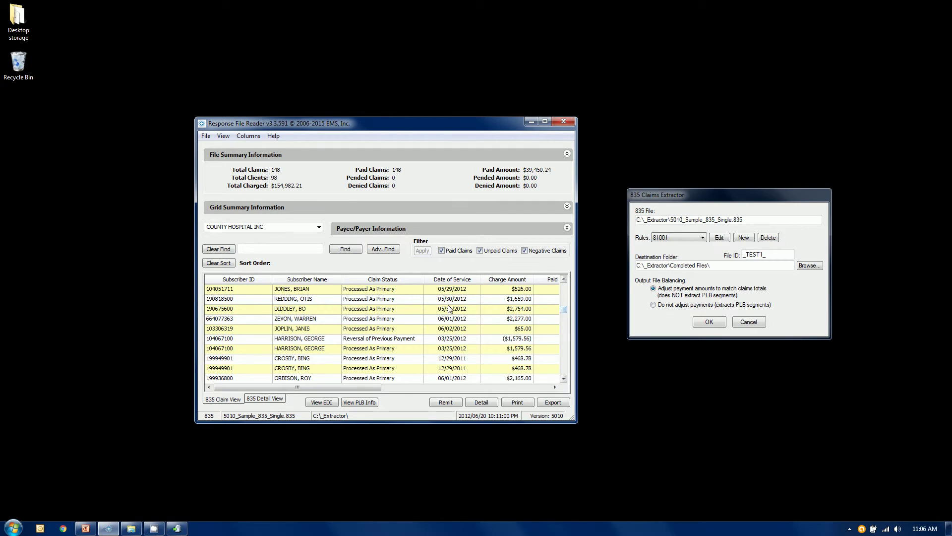
{"action": "left_click", "coordinate": [244, 310]}
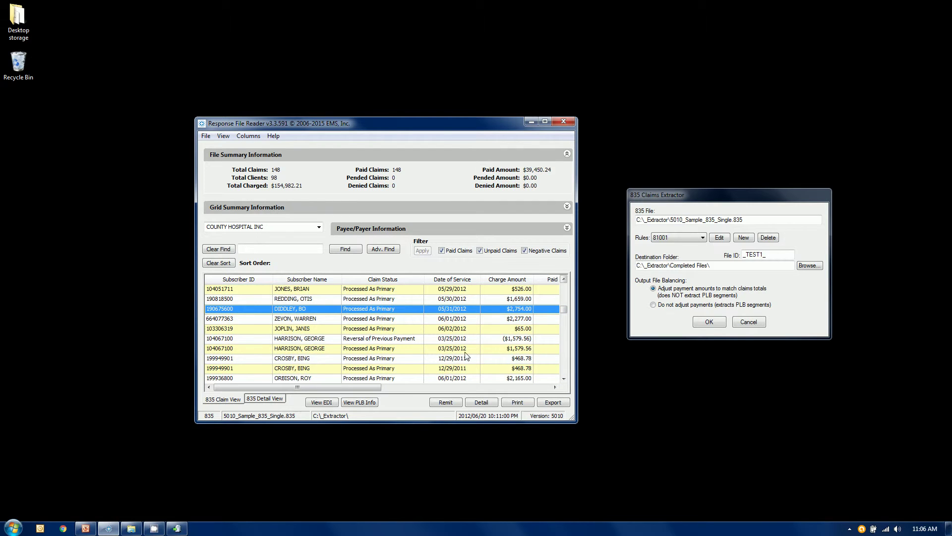
{"action": "left_click", "coordinate": [532, 121]}
Step: Centre the extractor settings, check the Rules list keeping 81001, and start a new rule set
{"action": "left_click", "coordinate": [659, 196]}
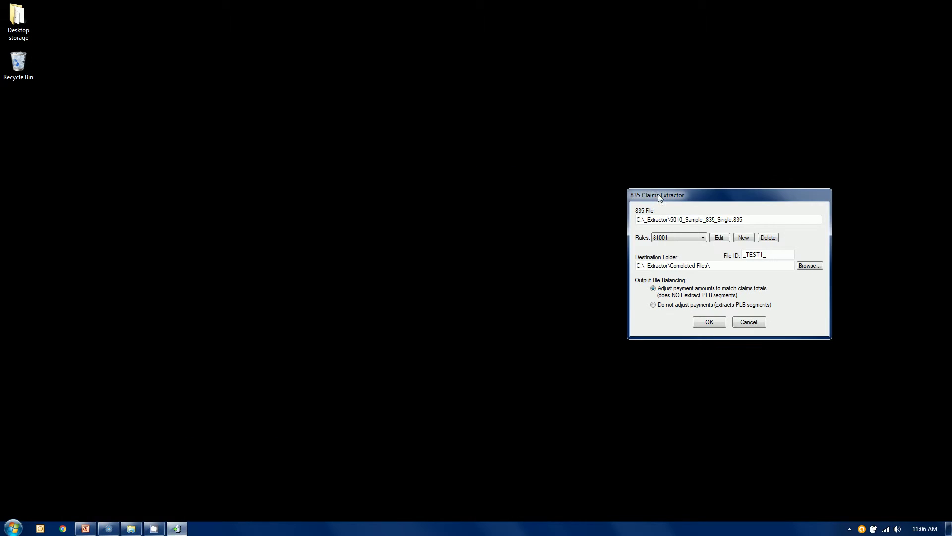
{"action": "left_click_drag", "start_coordinate": [659, 196], "coordinate": [416, 154]}
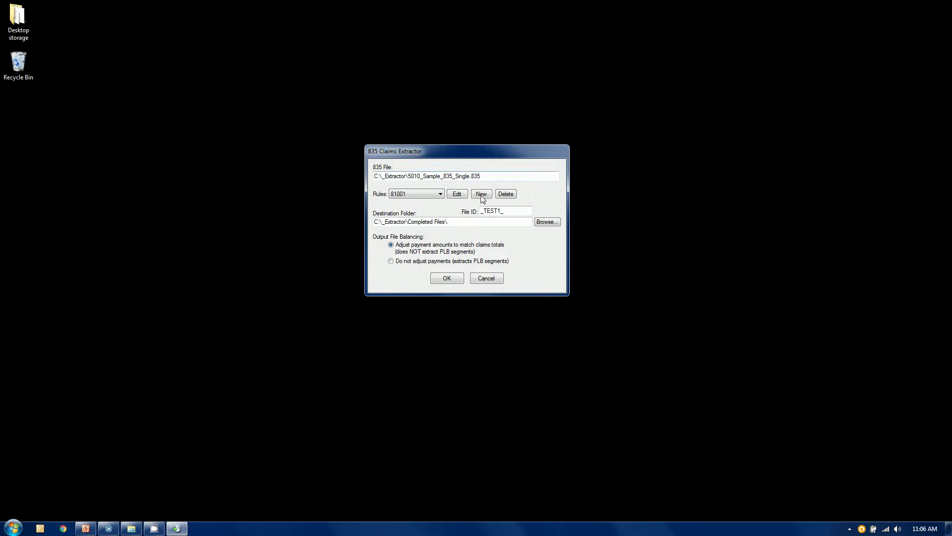
{"action": "left_click", "coordinate": [418, 194]}
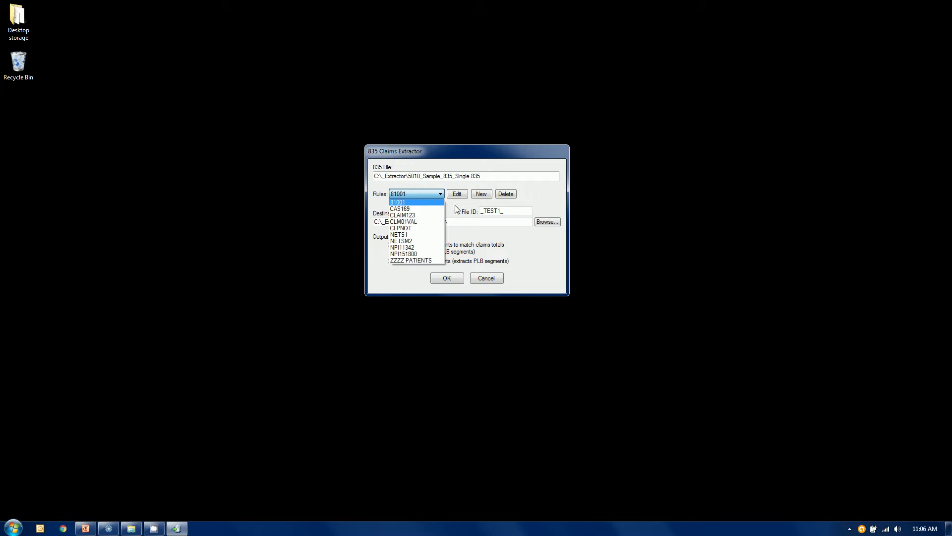
{"action": "left_click", "coordinate": [452, 208]}
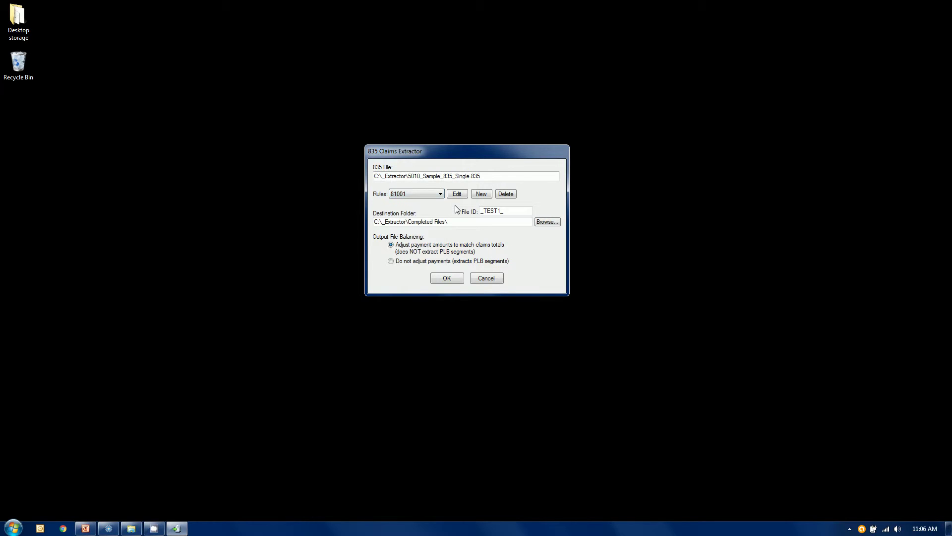
{"action": "left_click", "coordinate": [483, 198]}
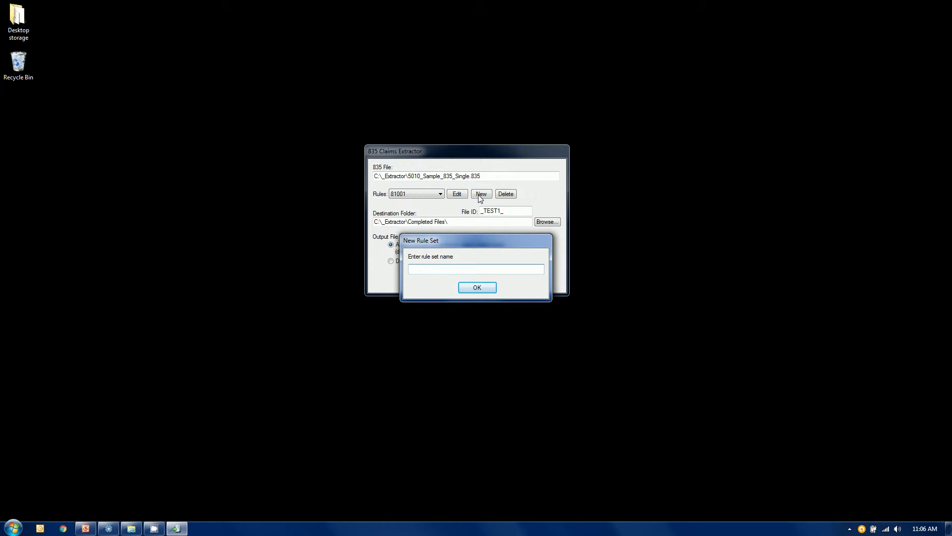
Step: Name the new rule set nm1091 and select NM1091 in the Rules dropdown
{"action": "type", "text": "nm109"}
{"action": "type", "text": "1"}
{"action": "left_click", "coordinate": [476, 287]}
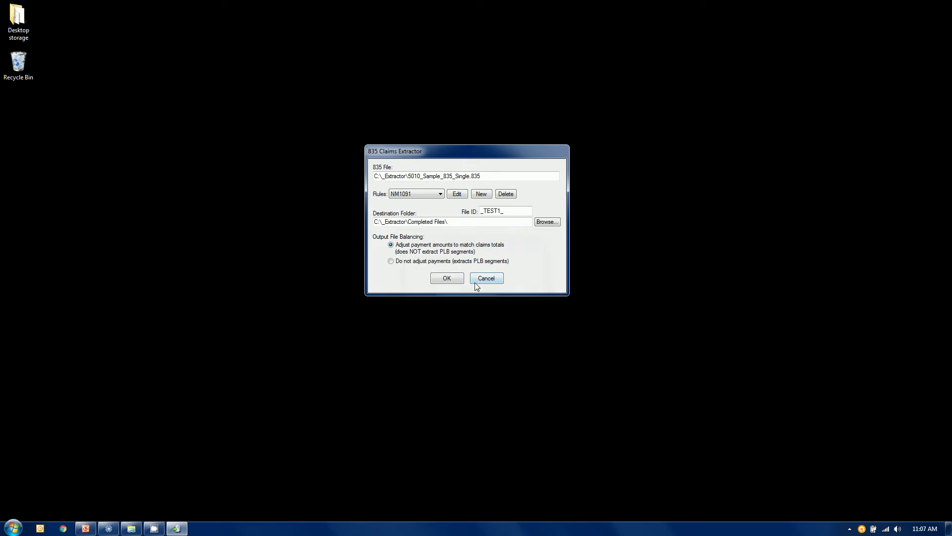
{"action": "left_click", "coordinate": [430, 197]}
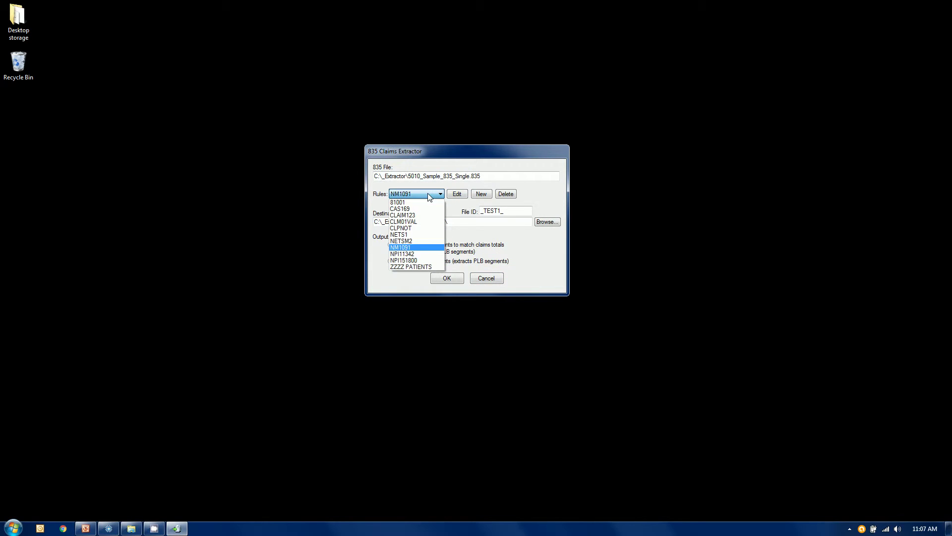
{"action": "left_click", "coordinate": [425, 246]}
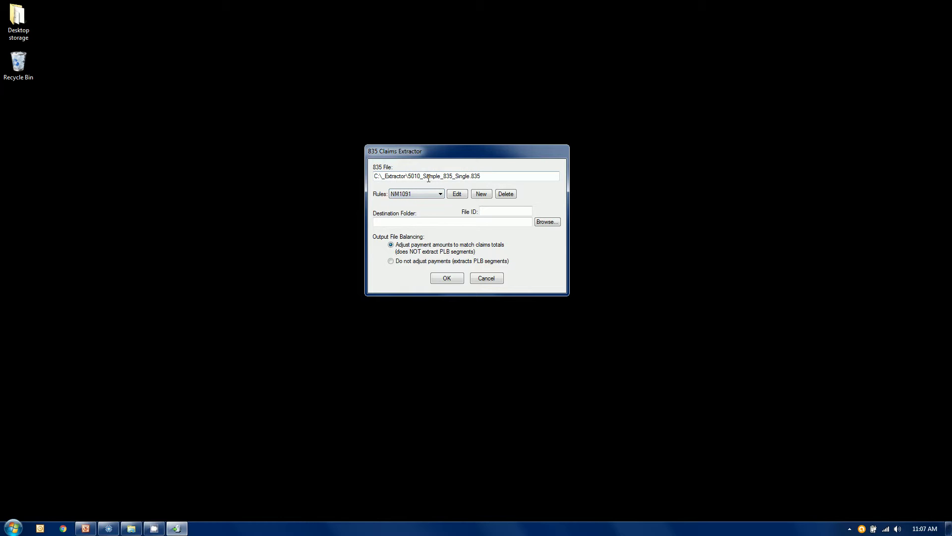
Step: Add rule 1: segment NM1, qualifier QC, element 09, String comparison, Begins With '1'
{"action": "left_click", "coordinate": [457, 194]}
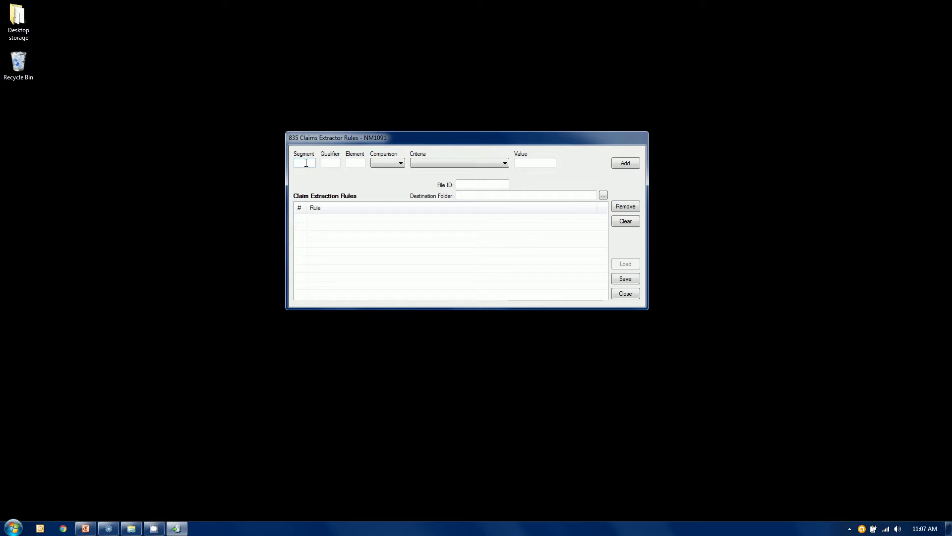
{"action": "type", "text": "NM1"}
{"action": "key", "text": "Tab"}
{"action": "type", "text": "Q"}
{"action": "key", "text": "Tab"}
{"action": "type", "text": "09"}
{"action": "left_click", "coordinate": [388, 163]}
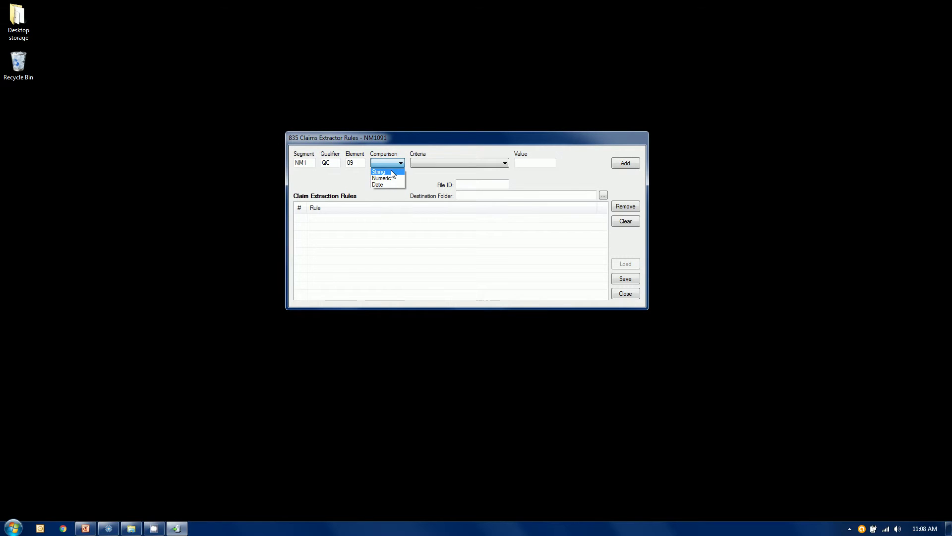
{"action": "left_click", "coordinate": [390, 171]}
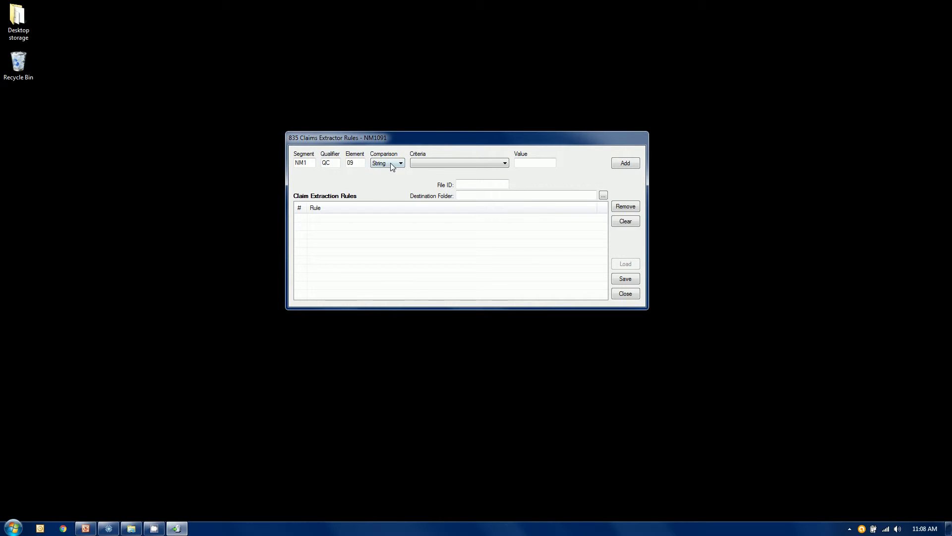
{"action": "left_click", "coordinate": [424, 163]}
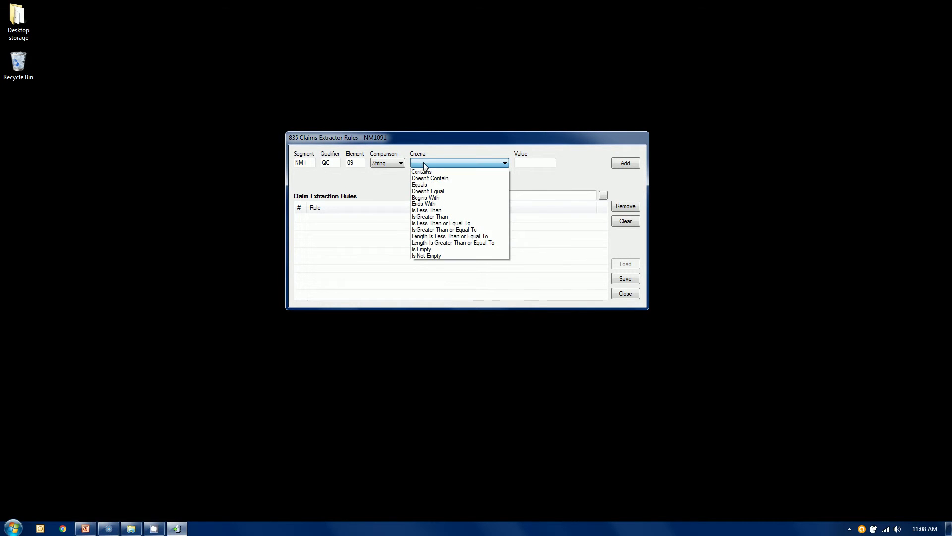
{"action": "left_click", "coordinate": [448, 196]}
{"action": "left_click", "coordinate": [525, 165]}
{"action": "type", "text": "1"}
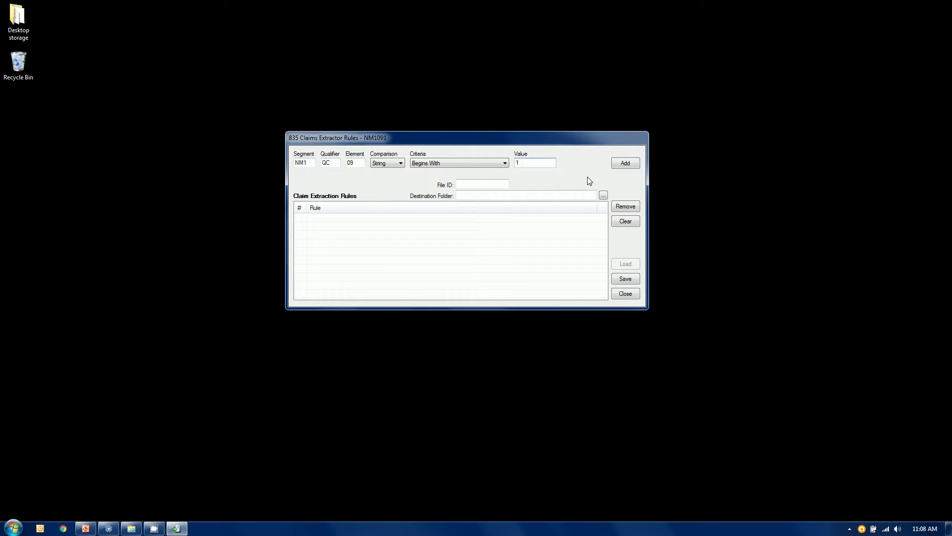
{"action": "left_click", "coordinate": [625, 164]}
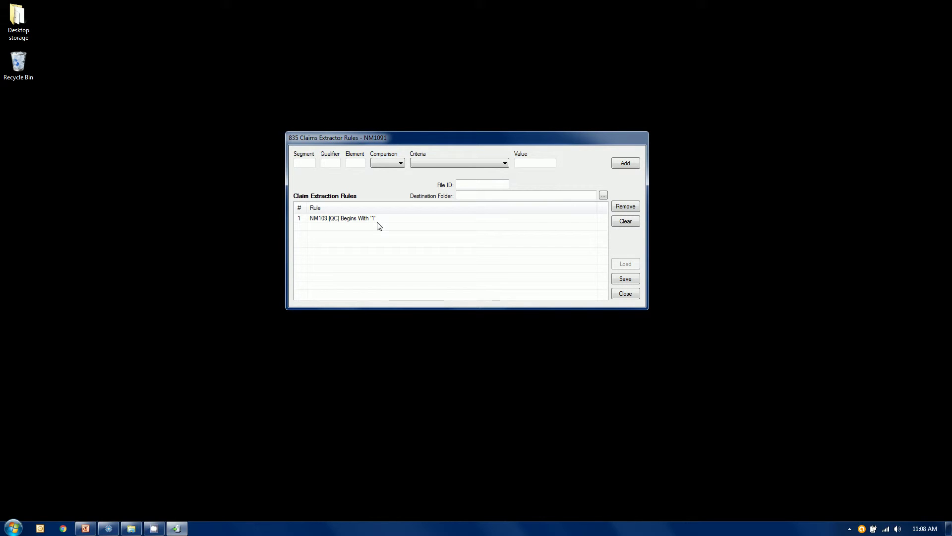
Step: Add rule 2: NM1, QC, 09, String, Begins With '9'; set File ID to '_text_'
{"action": "left_click", "coordinate": [299, 161]}
{"action": "type", "text": "NM1"}
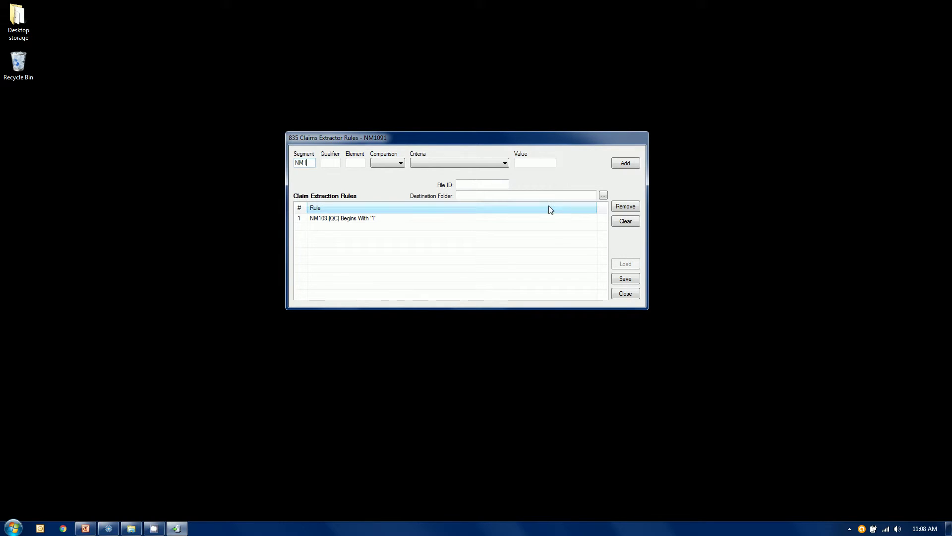
{"action": "key", "text": "Tab"}
{"action": "type", "text": "QC"}
{"action": "key", "text": "Tab"}
{"action": "type", "text": "09"}
{"action": "key", "text": "Tab"}
{"action": "key", "text": "Down"}
{"action": "key", "text": "Down"}
{"action": "key", "text": "Tab"}
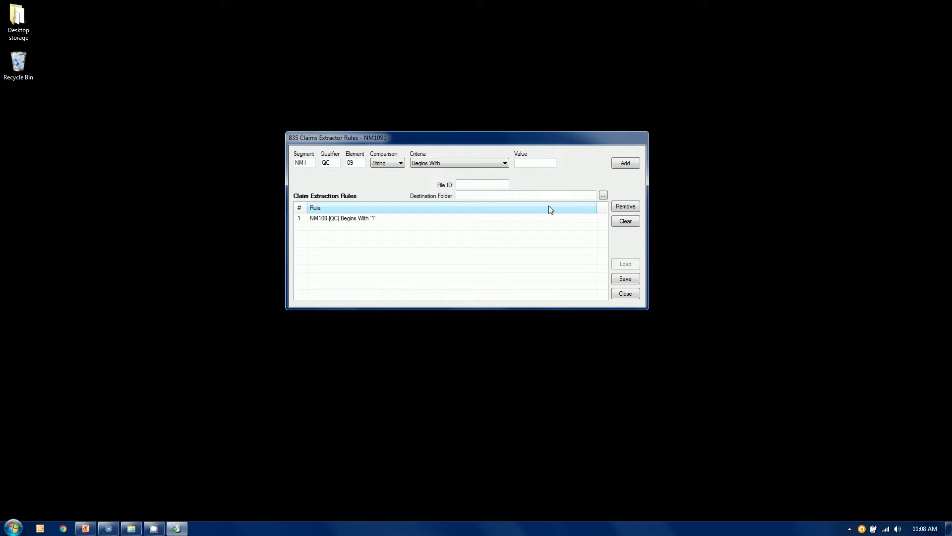
{"action": "type", "text": "9"}
{"action": "left_click", "coordinate": [624, 163]}
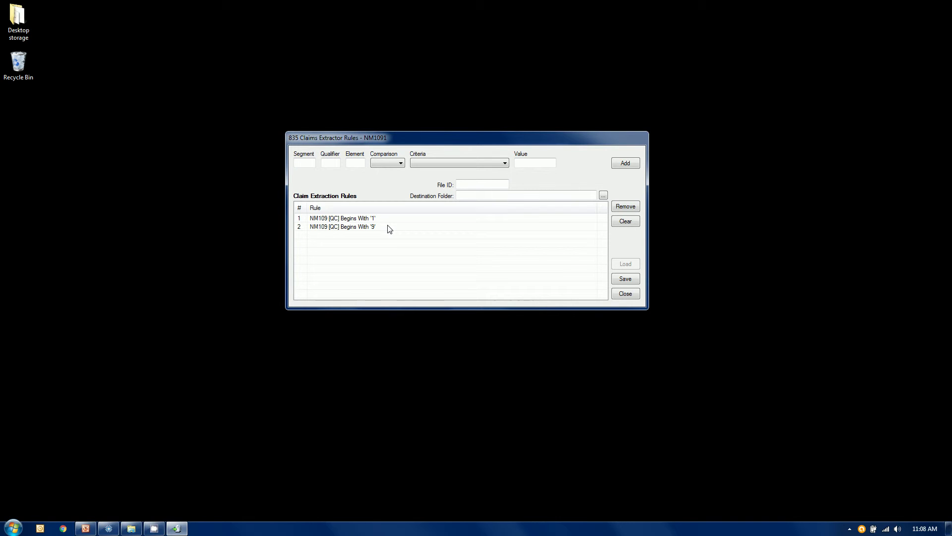
{"action": "left_click", "coordinate": [469, 185]}
{"action": "type", "text": "_text_"}
Step: Set the Destination Folder to C:\_Extractor\Completed Files\ using the folder browser
{"action": "left_click", "coordinate": [477, 195]}
{"action": "left_click", "coordinate": [603, 194]}
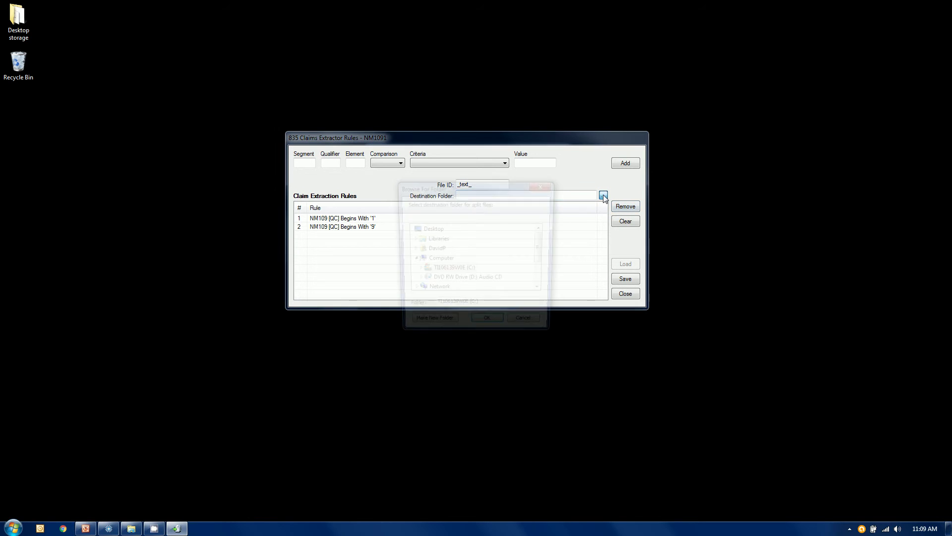
{"action": "double_click", "coordinate": [451, 270]}
{"action": "left_click", "coordinate": [462, 290]}
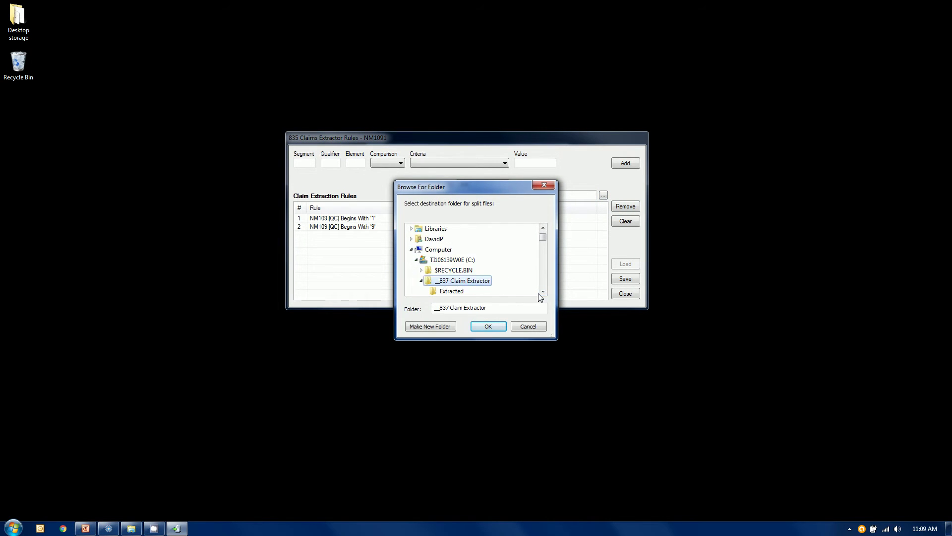
{"action": "left_click", "coordinate": [451, 291]}
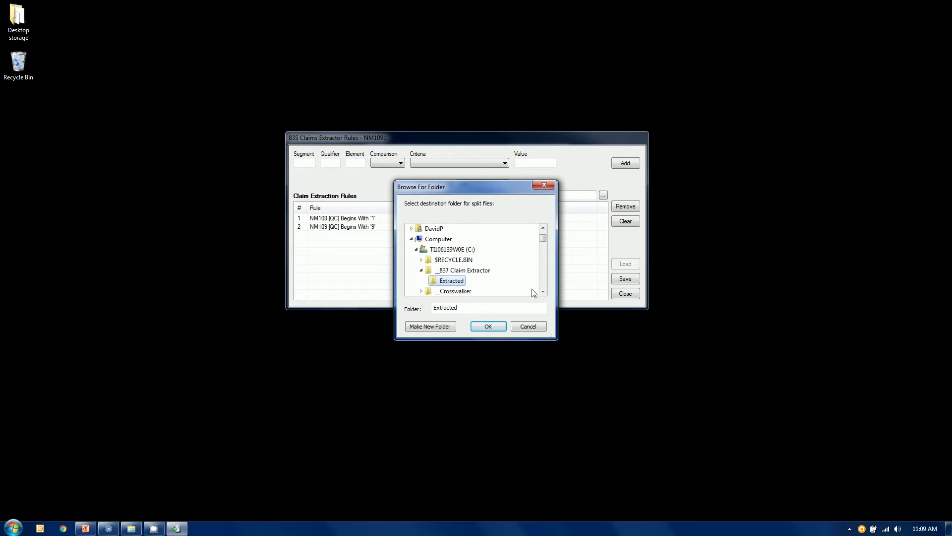
{"action": "left_click", "coordinate": [543, 291]}
{"action": "left_click", "coordinate": [543, 291]}
{"action": "left_click", "coordinate": [543, 291]}
{"action": "left_click", "coordinate": [543, 291]}
{"action": "left_click", "coordinate": [543, 291]}
{"action": "double_click", "coordinate": [452, 270]}
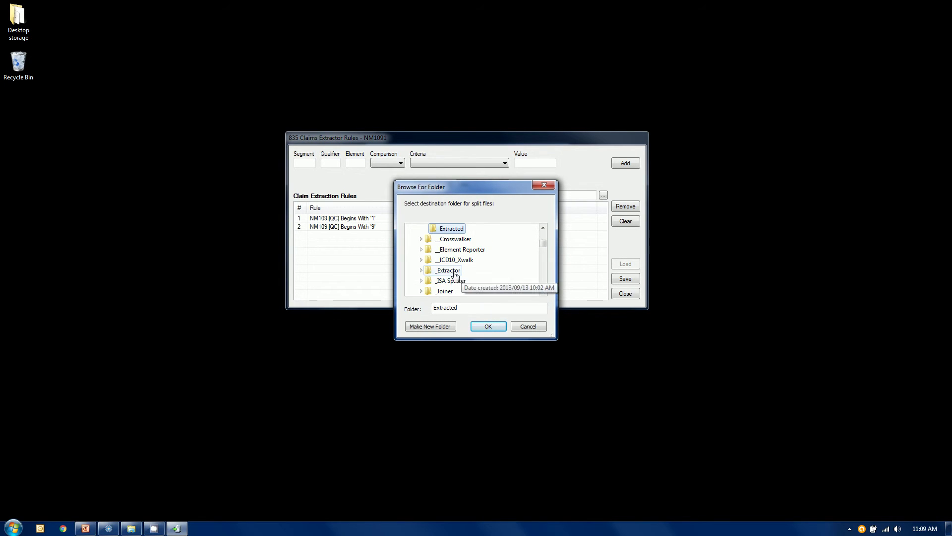
{"action": "left_click", "coordinate": [453, 290]}
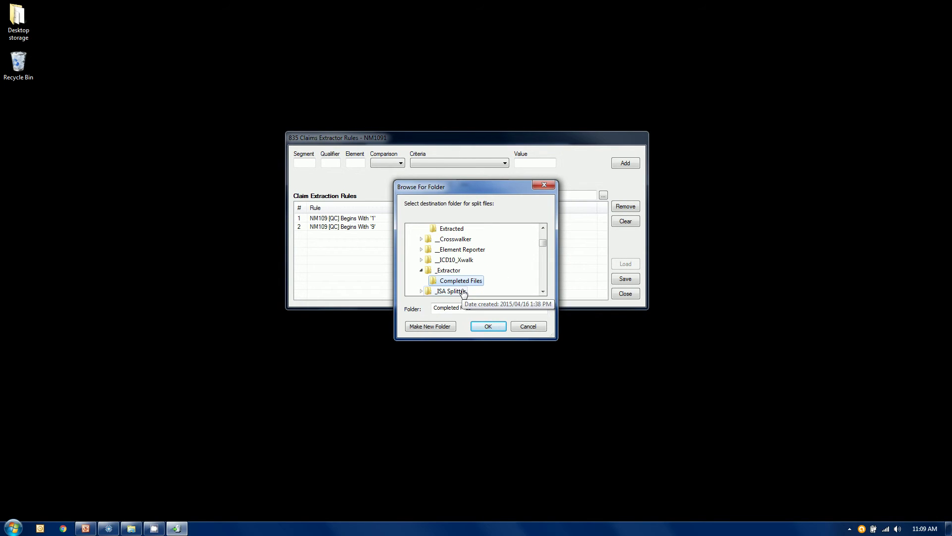
{"action": "left_click", "coordinate": [489, 325]}
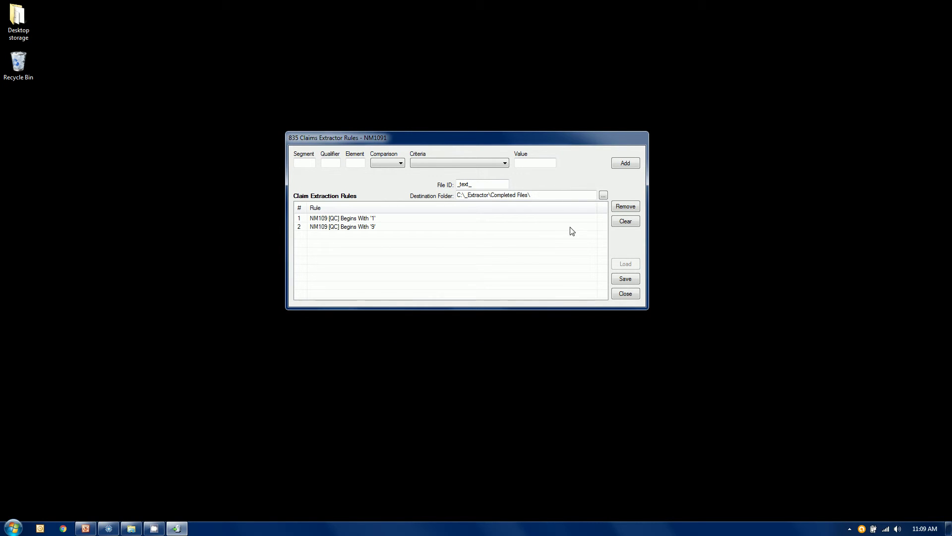
Step: Save the NM1091 rule set and close the rules editor
{"action": "left_click", "coordinate": [629, 280]}
{"action": "left_click", "coordinate": [631, 292]}
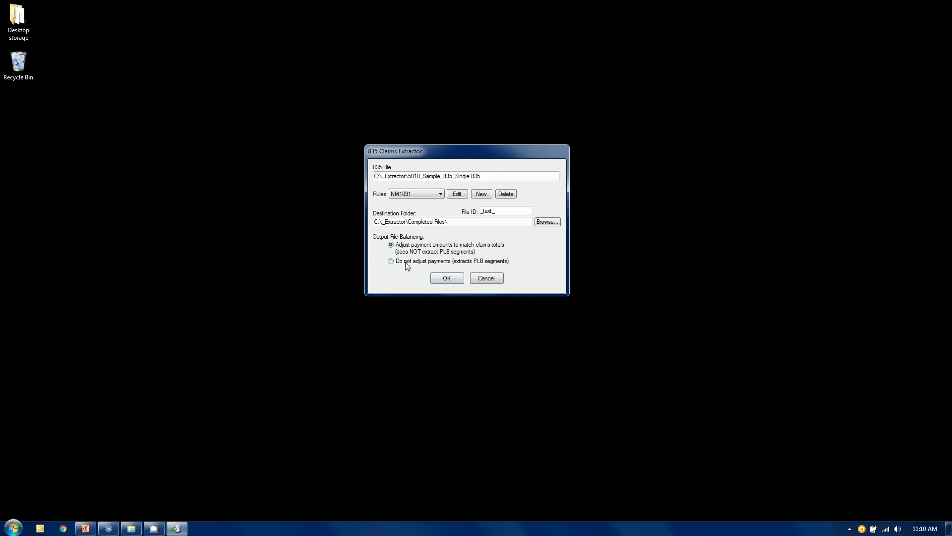
{"action": "left_click", "coordinate": [402, 262]}
{"action": "left_click", "coordinate": [403, 248]}
Step: Run the extraction and confirm _text__5010_Sample_835_Single.835 appears in Completed Files
{"action": "left_click", "coordinate": [452, 277]}
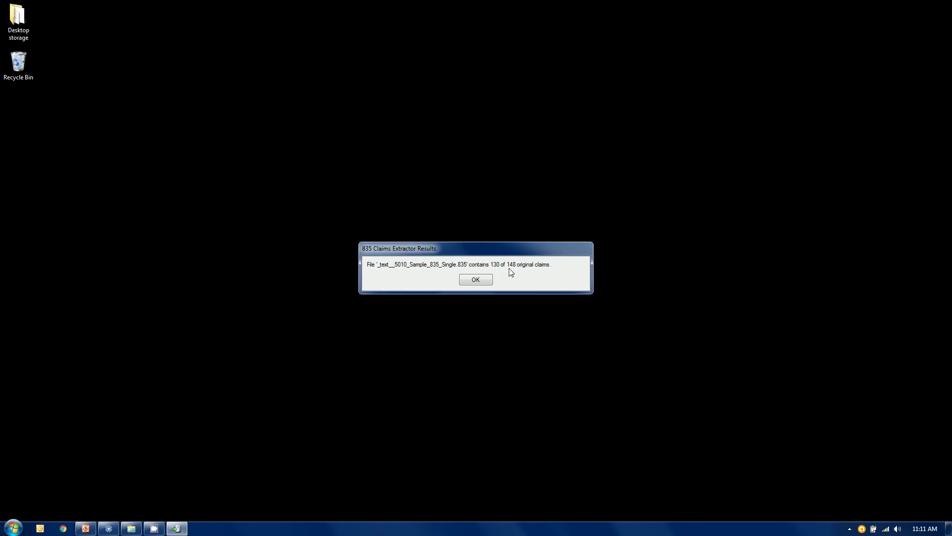
{"action": "left_click", "coordinate": [480, 279]}
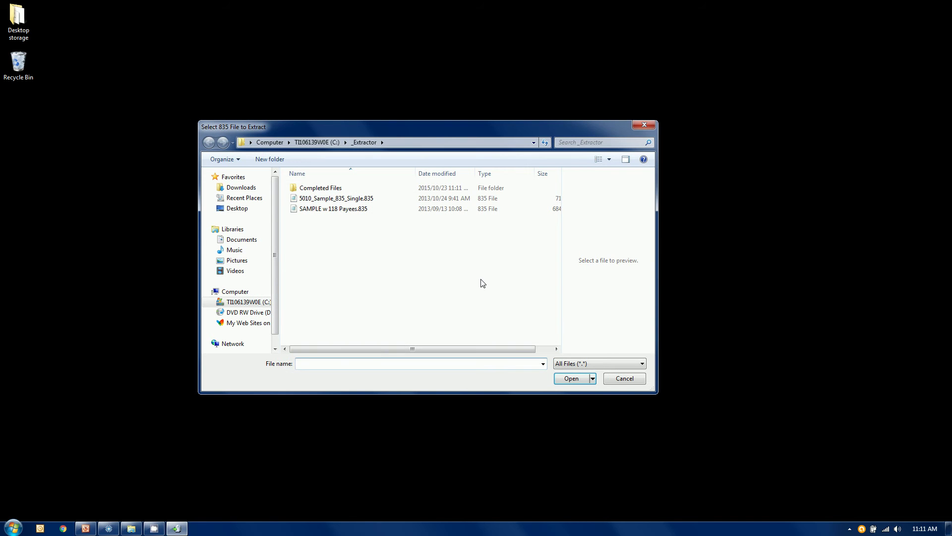
{"action": "double_click", "coordinate": [330, 188]}
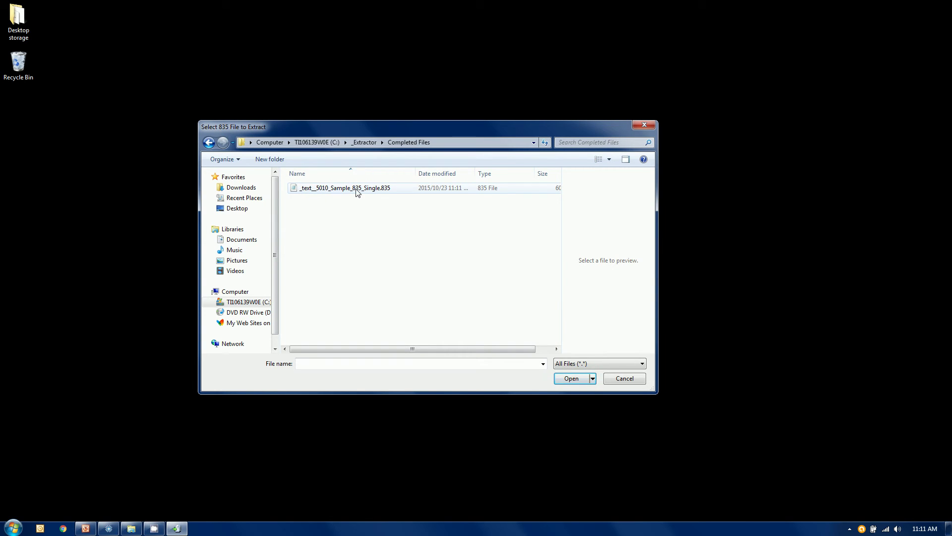
{"action": "left_click", "coordinate": [624, 378]}
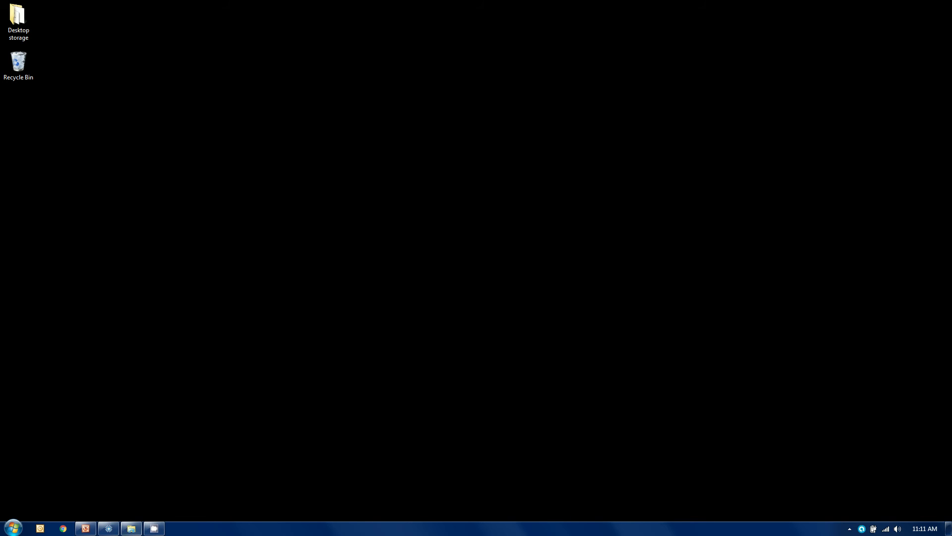
Step: Move the original reader right, then open File > Open in the empty reader at Completed Files
{"action": "left_click", "coordinate": [102, 530]}
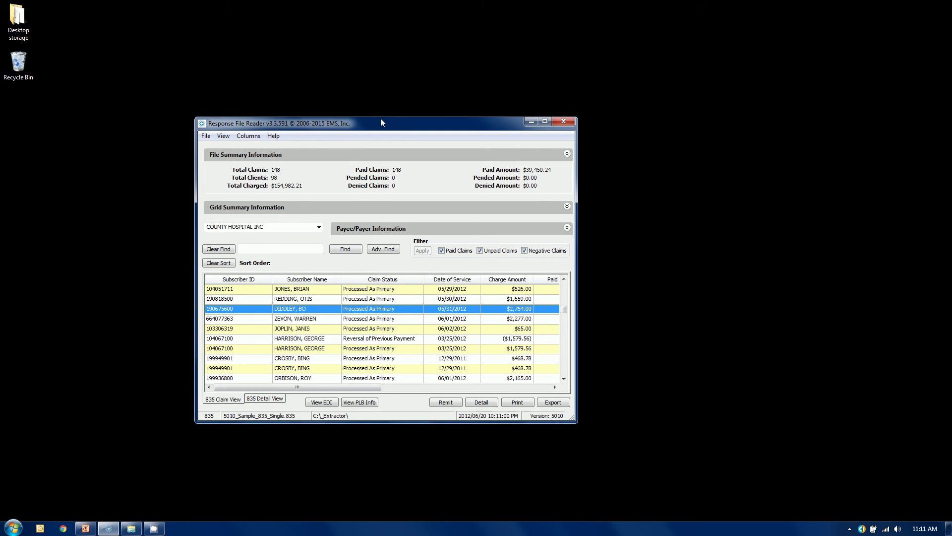
{"action": "left_click_drag", "start_coordinate": [386, 129], "coordinate": [690, 105]}
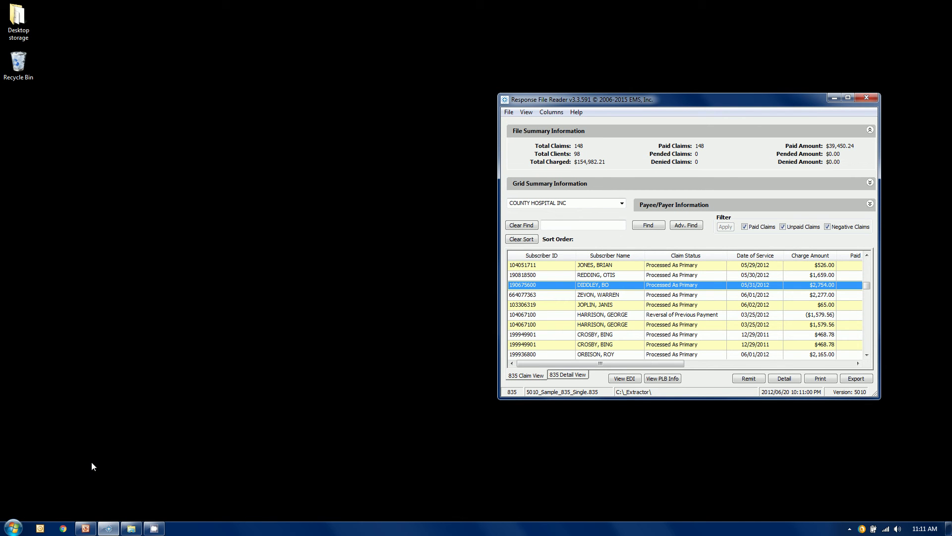
{"action": "mouse_move", "coordinate": [107, 531]}
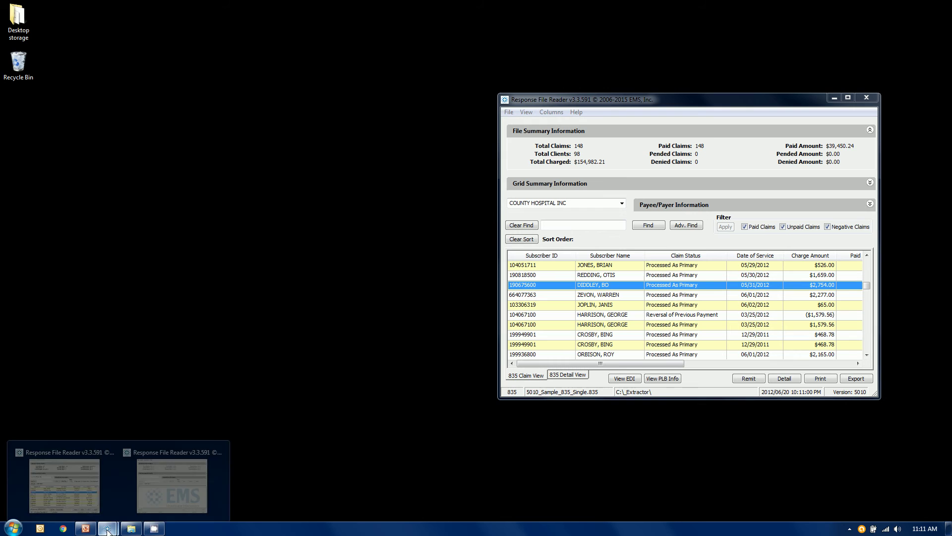
{"action": "left_click", "coordinate": [170, 482]}
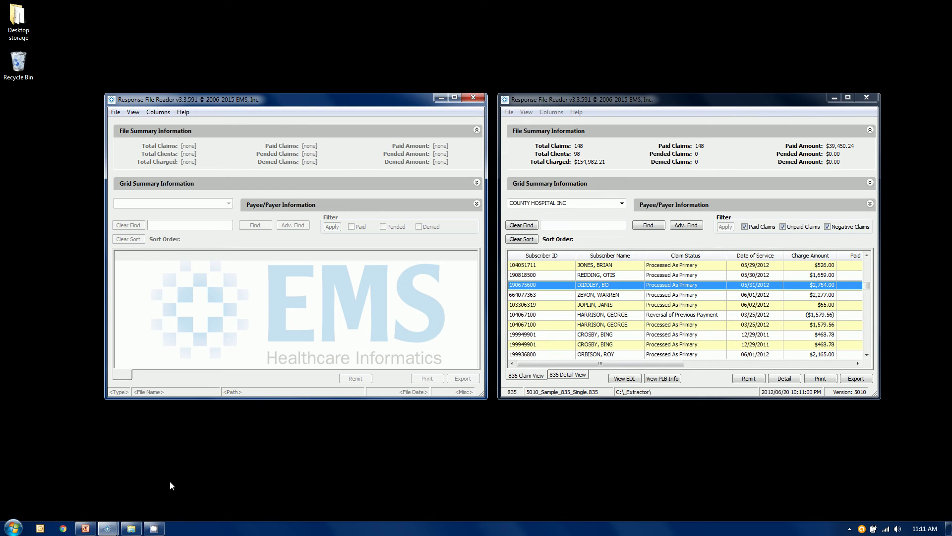
{"action": "left_click", "coordinate": [115, 112]}
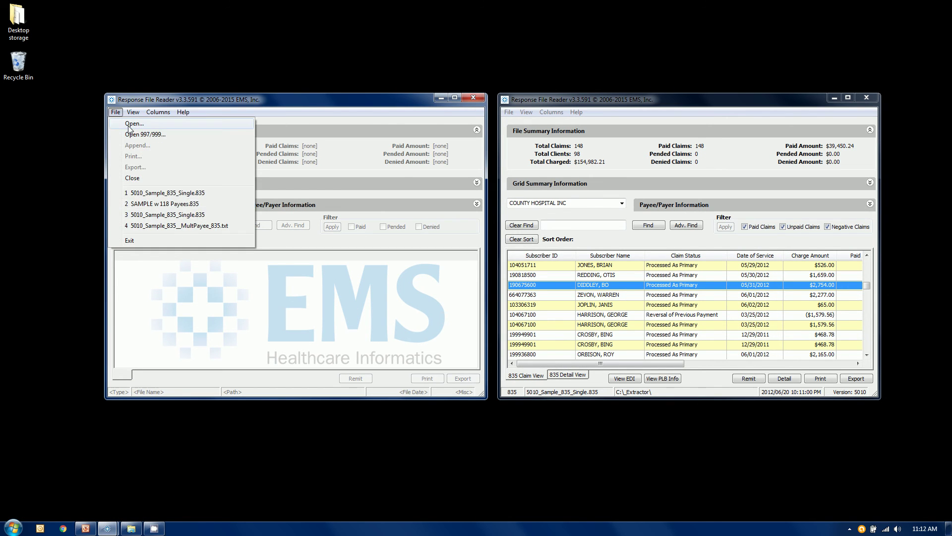
{"action": "left_click", "coordinate": [128, 125]}
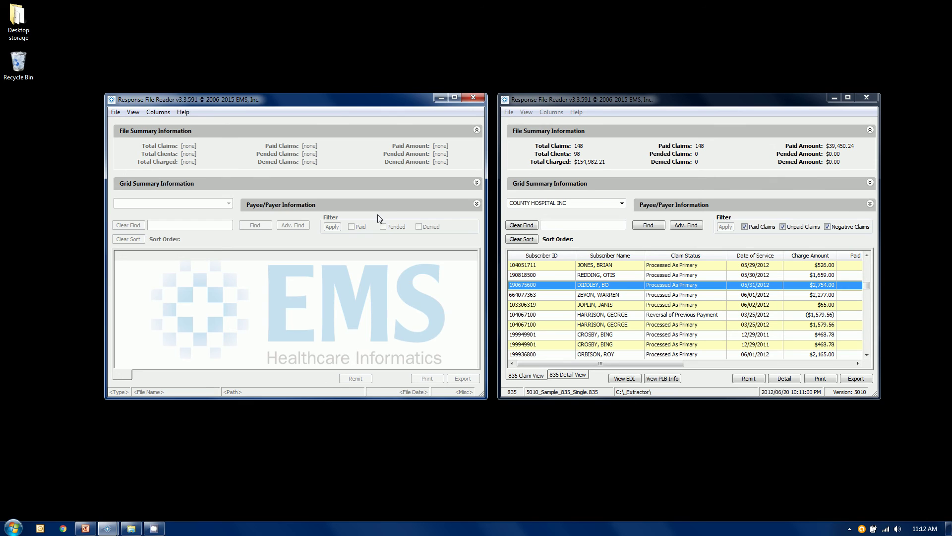
{"action": "double_click", "coordinate": [175, 167]}
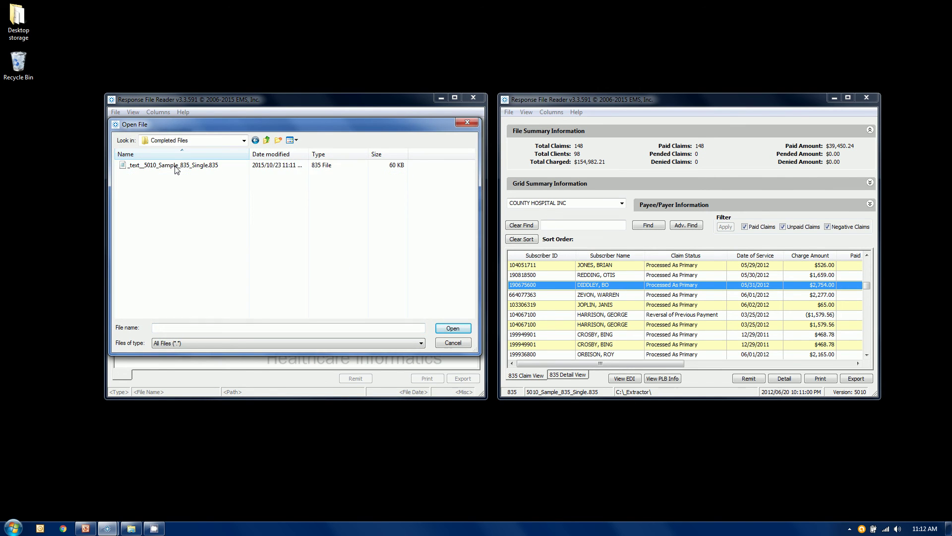
Step: Load the extracted 130-claim 835 file, sort it by Subscriber ID, and expand its Payee/Payer Information
{"action": "double_click", "coordinate": [175, 167]}
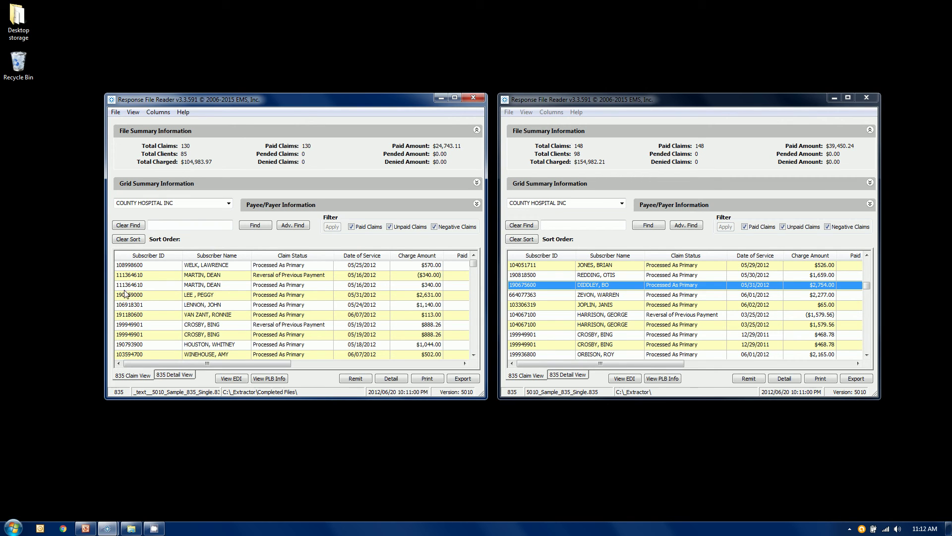
{"action": "left_click", "coordinate": [148, 258]}
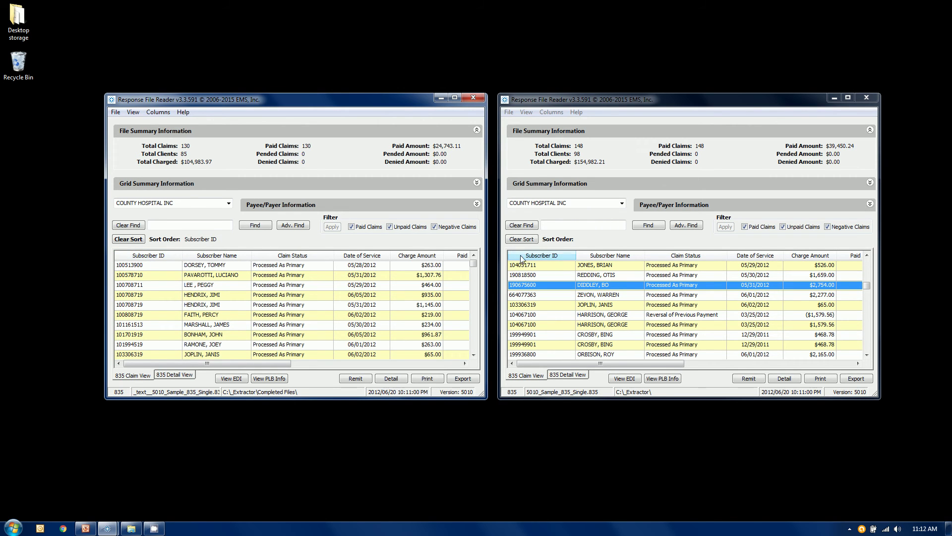
{"action": "left_click_drag", "start_coordinate": [473, 264], "coordinate": [475, 355]}
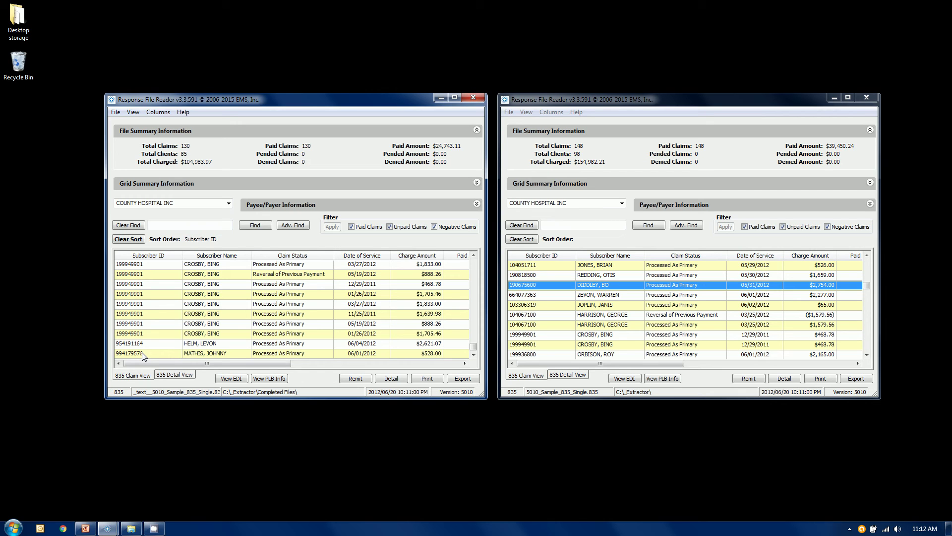
{"action": "left_click", "coordinate": [344, 206]}
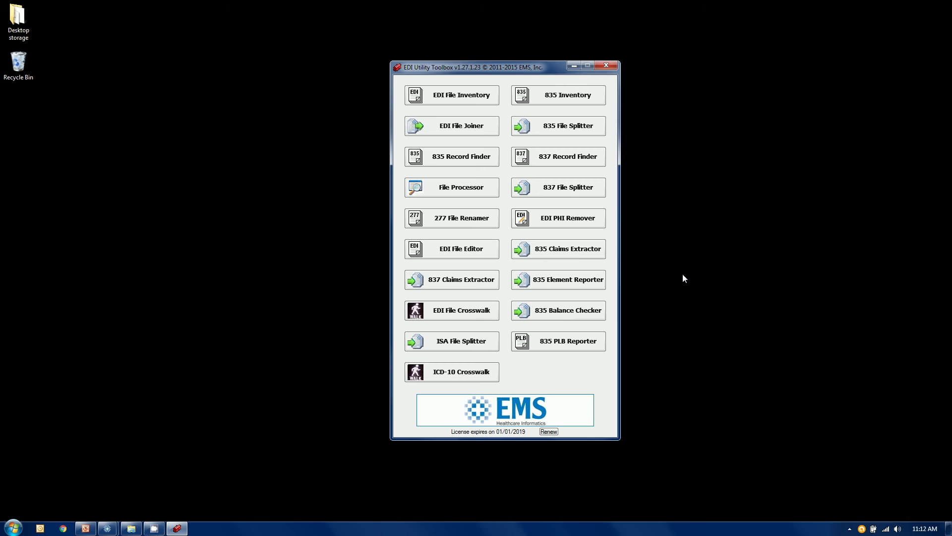
Step: Start the 835 Claims Extractor on 5010_Sample_835_Single.835
{"action": "left_click", "coordinate": [593, 250]}
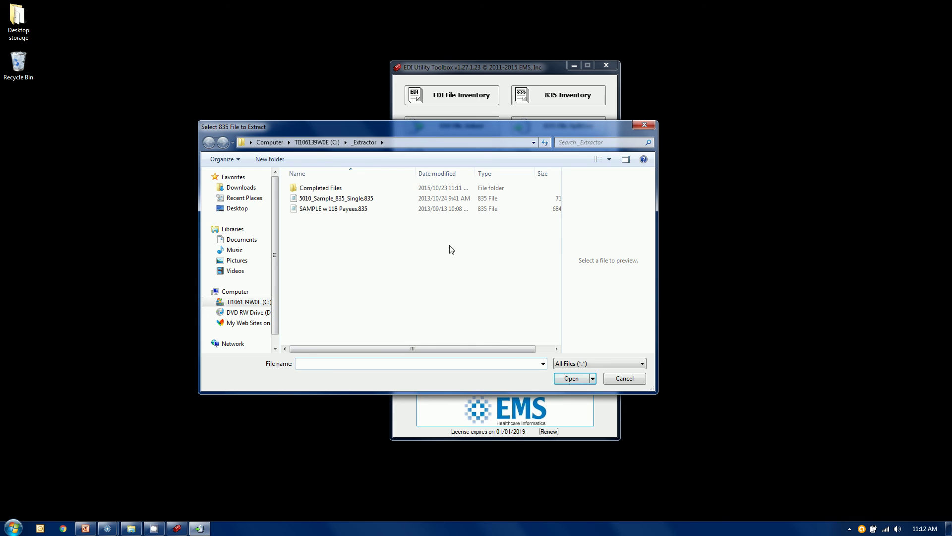
{"action": "left_click", "coordinate": [353, 199]}
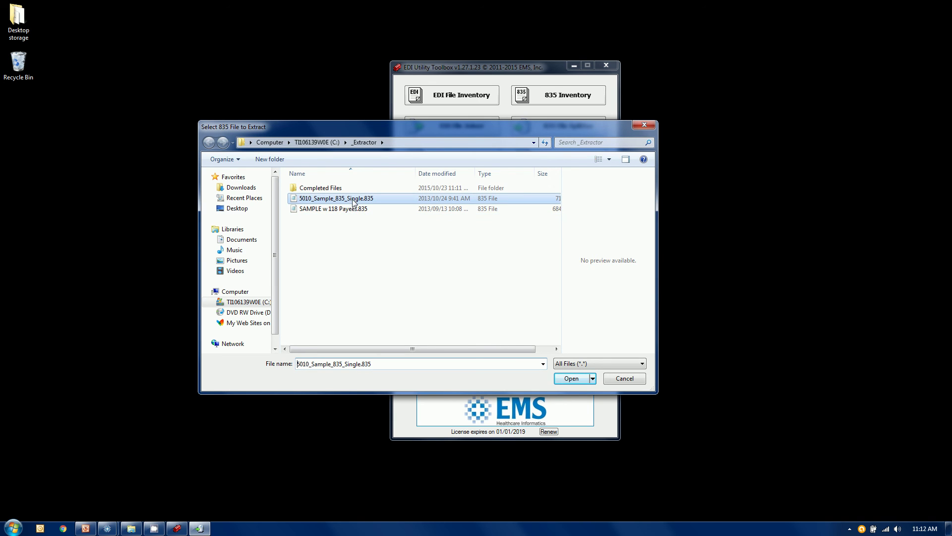
{"action": "left_click", "coordinate": [568, 379]}
Step: Edit rule set 81001 and load its rule: segment SVC, element 01, Contains '81001'
{"action": "left_click", "coordinate": [407, 242]}
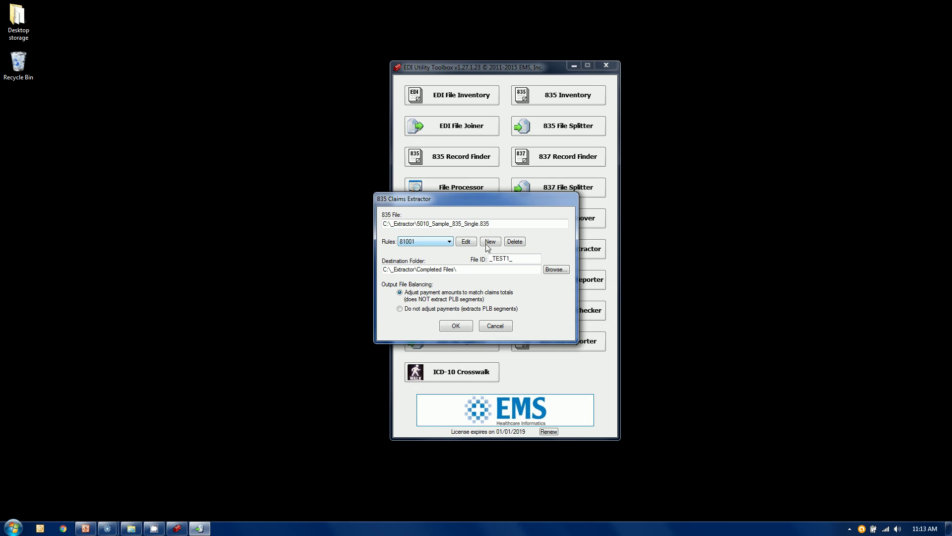
{"action": "left_click", "coordinate": [469, 247]}
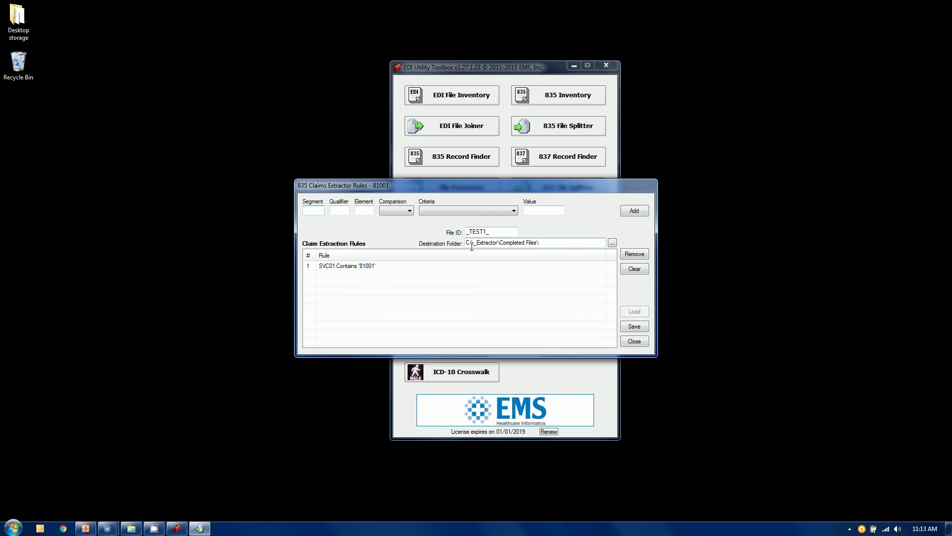
{"action": "double_click", "coordinate": [386, 271]}
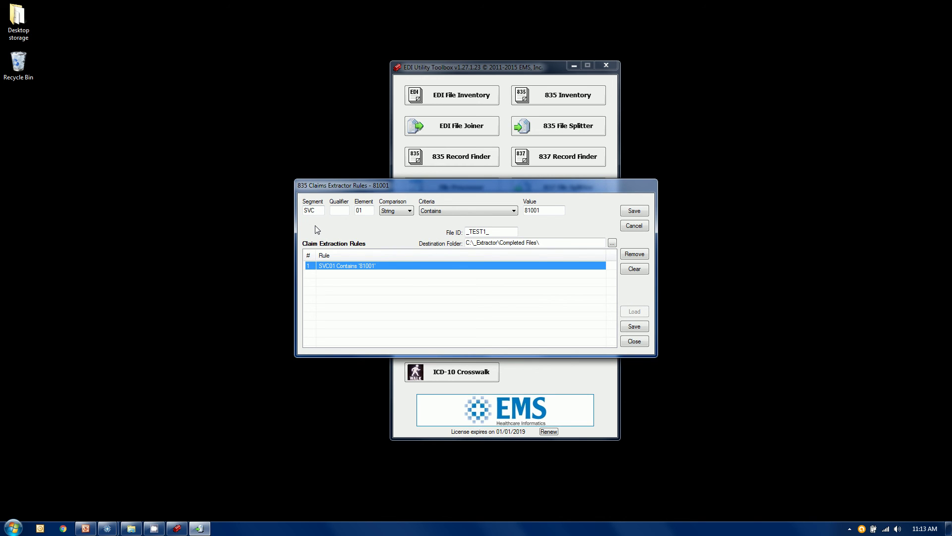
{"action": "left_click", "coordinate": [315, 209]}
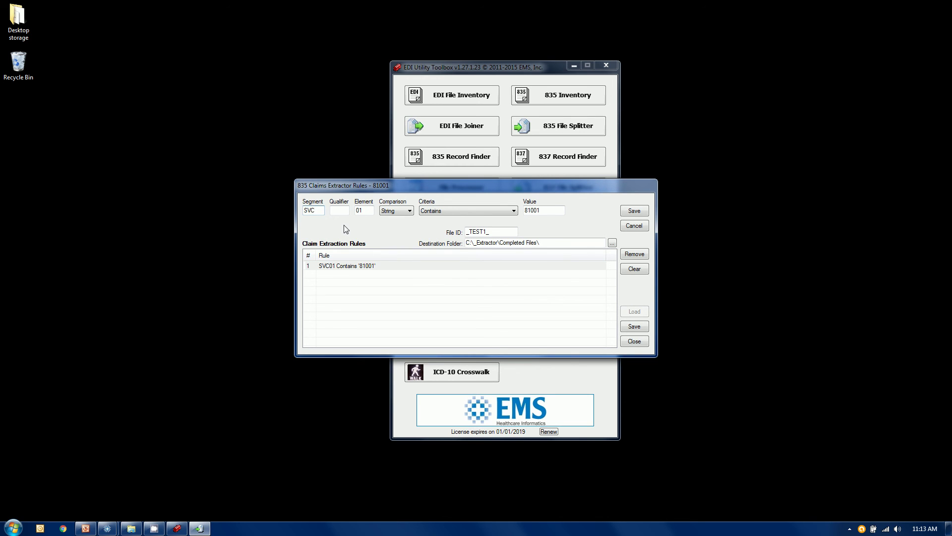
{"action": "left_click", "coordinate": [370, 210]}
{"action": "double_click", "coordinate": [548, 210]}
Step: Close the 81001 rule editor and select the CAS169 rule set for extraction
{"action": "left_click", "coordinate": [642, 344]}
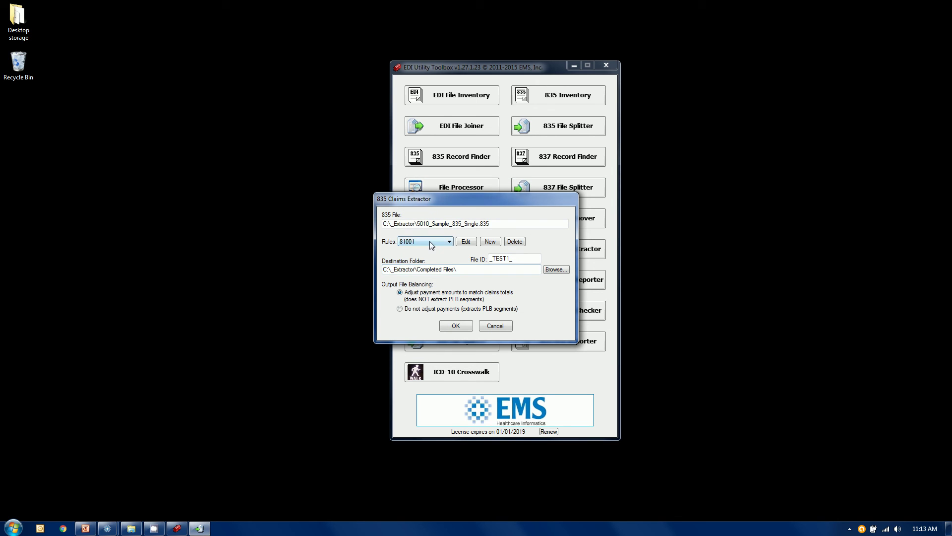
{"action": "left_click", "coordinate": [429, 241]}
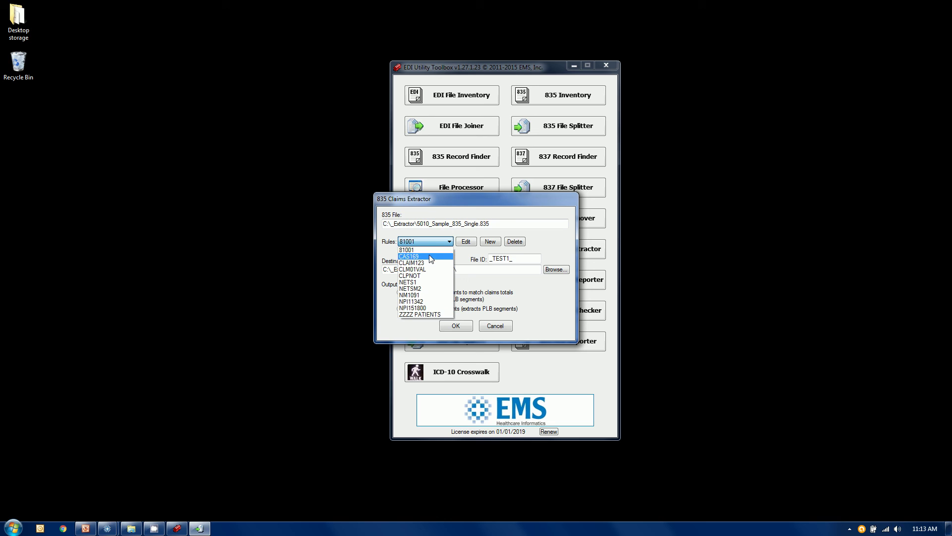
{"action": "left_click", "coordinate": [417, 256]}
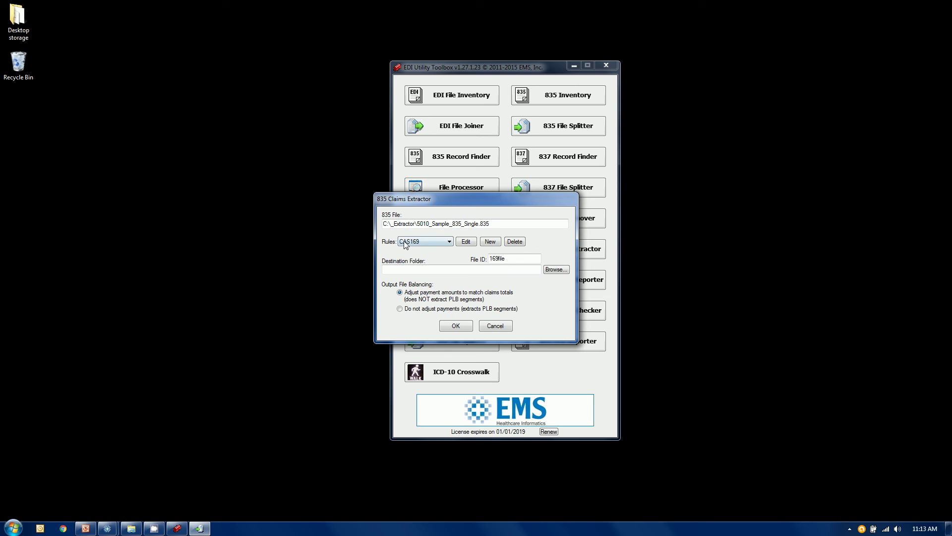
Step: Review the CAS169 rule CAS02 [CO] Contains '169', then close the rule editor
{"action": "left_click", "coordinate": [466, 243]}
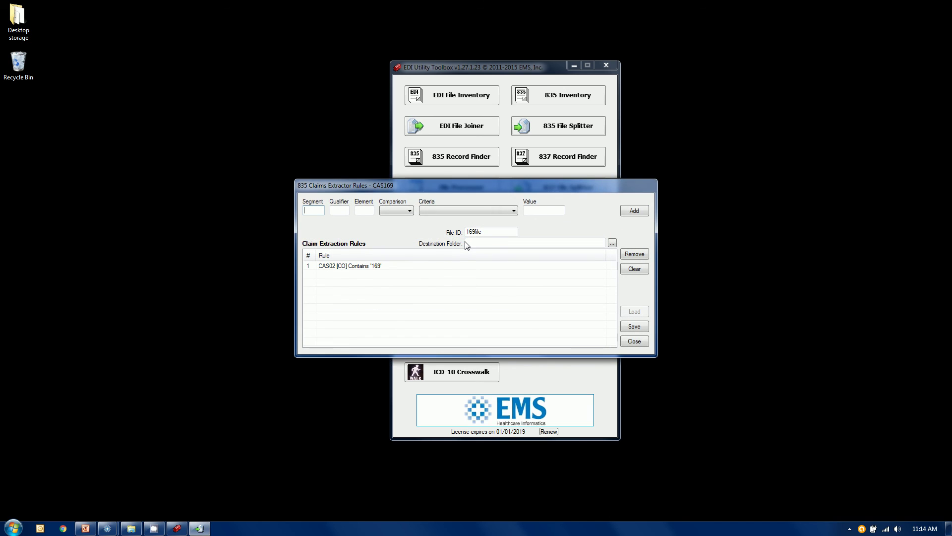
{"action": "left_click", "coordinate": [359, 268]}
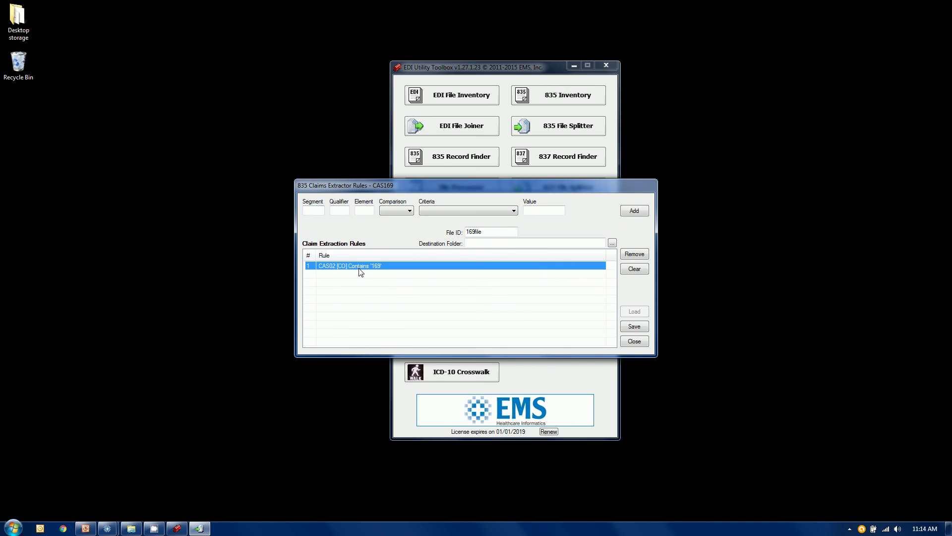
{"action": "double_click", "coordinate": [373, 271]}
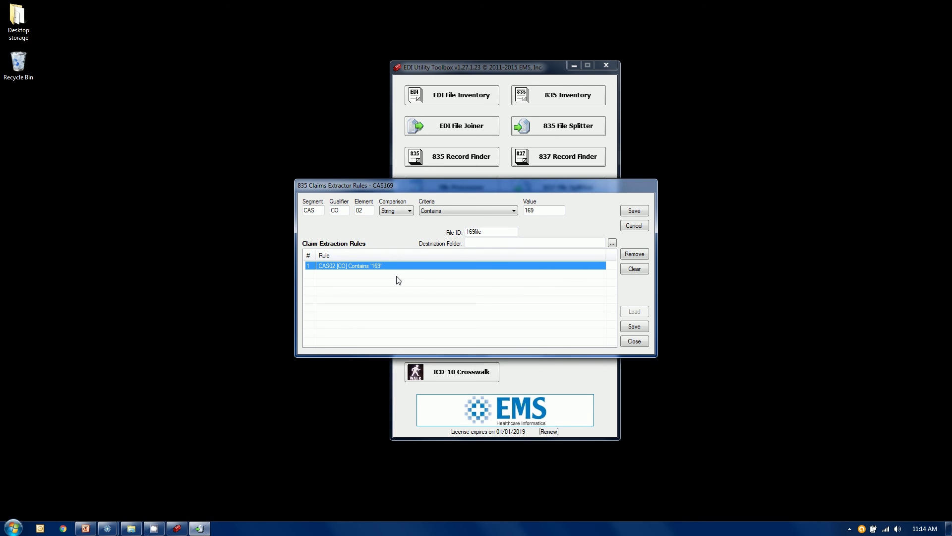
{"action": "left_click", "coordinate": [643, 343]}
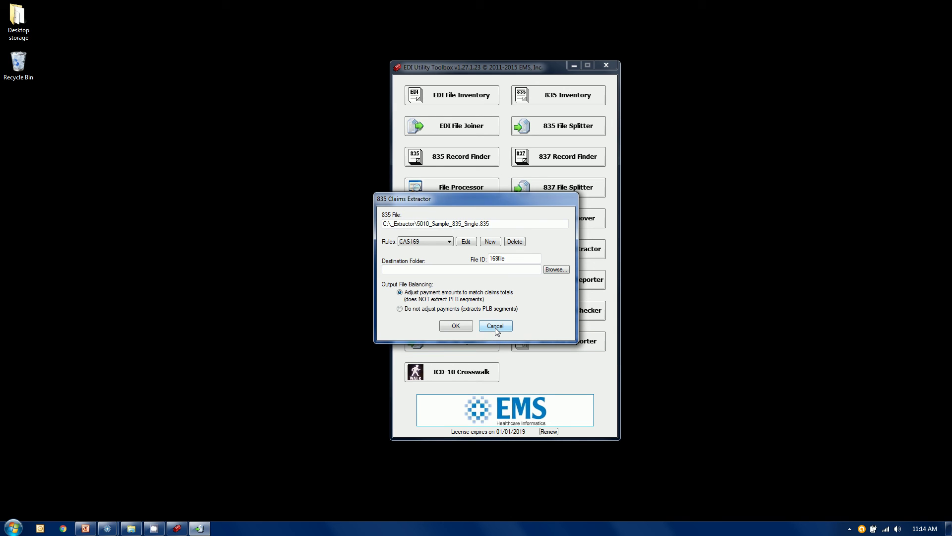
Step: Cancel the CAS169 extraction setup to return to 835 file selection
{"action": "left_click", "coordinate": [495, 327]}
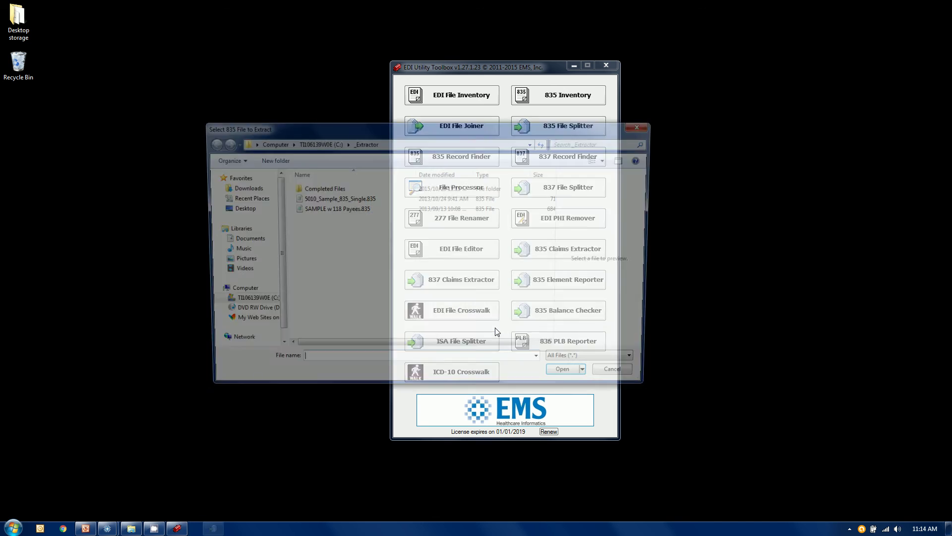